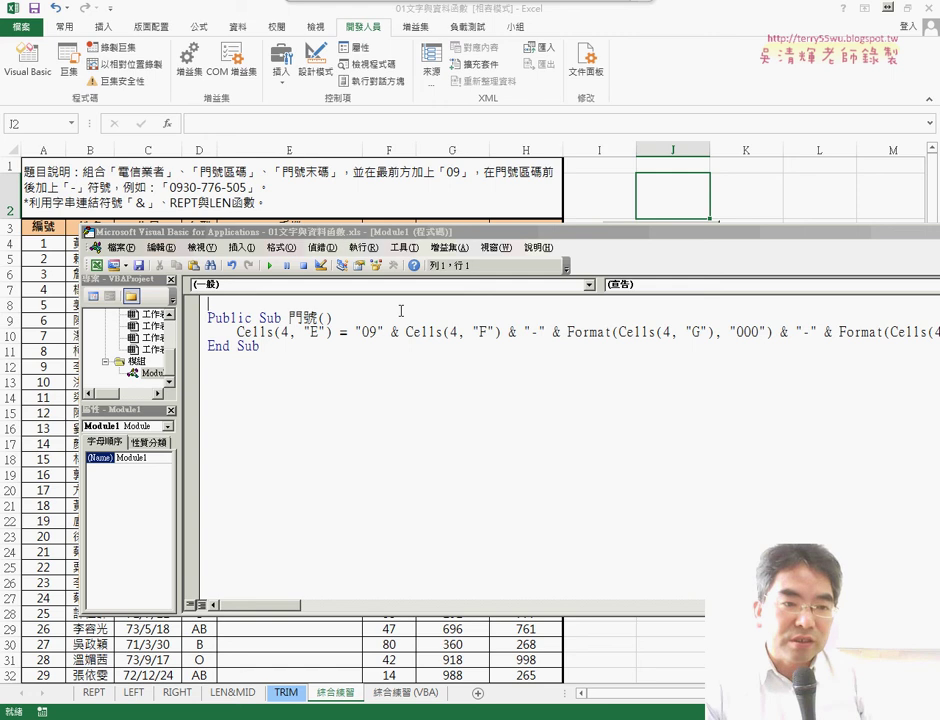
# Shift the VBA editor down to reveal the sheet's top rows and 門號 button, and widen the project pane
pyautogui.moveTo(432, 233)
pyautogui.mouseDown()
pyautogui.moveTo(425, 292)
pyautogui.moveTo(360, 260)
pyautogui.mouseUp()
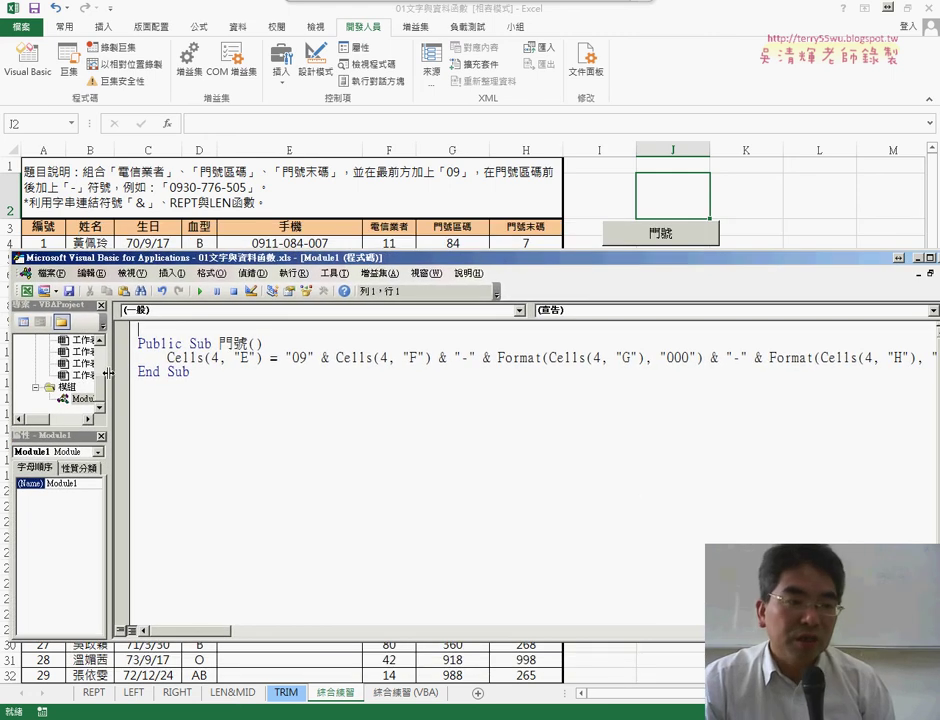
pyautogui.moveTo(108, 373); pyautogui.dragTo(161, 383)
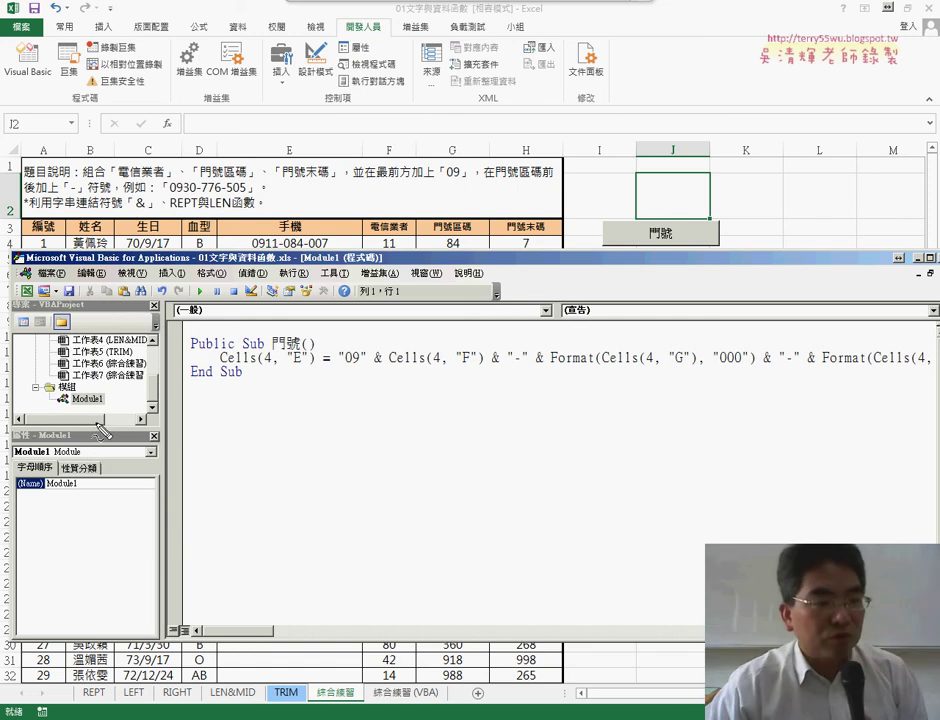
pyautogui.moveTo(88, 378); pyautogui.dragTo(93, 415)
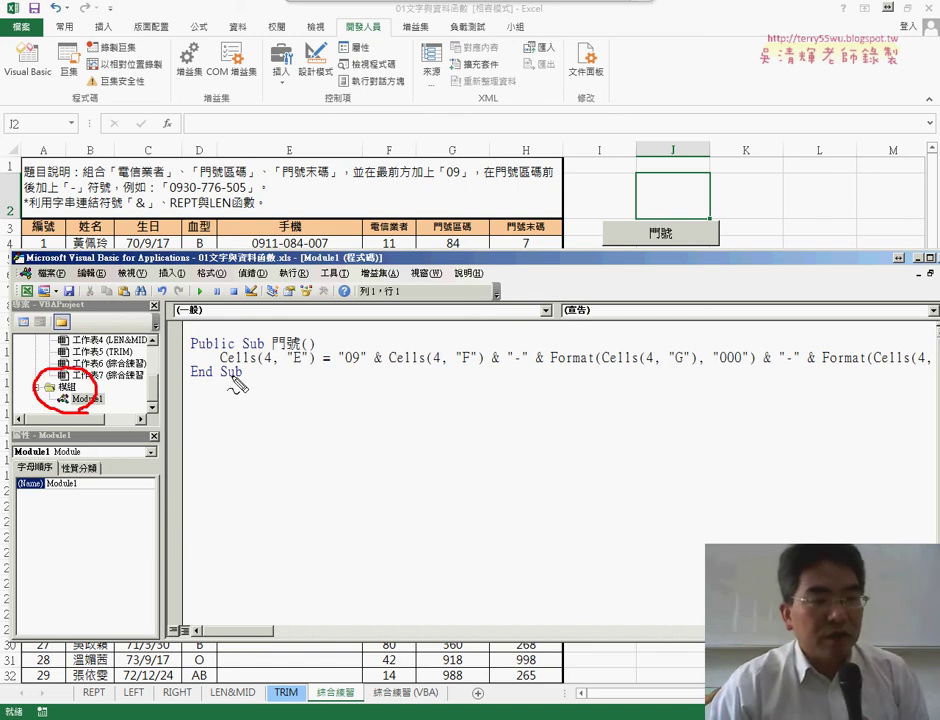
pyautogui.moveTo(188, 322); pyautogui.dragTo(189, 340)
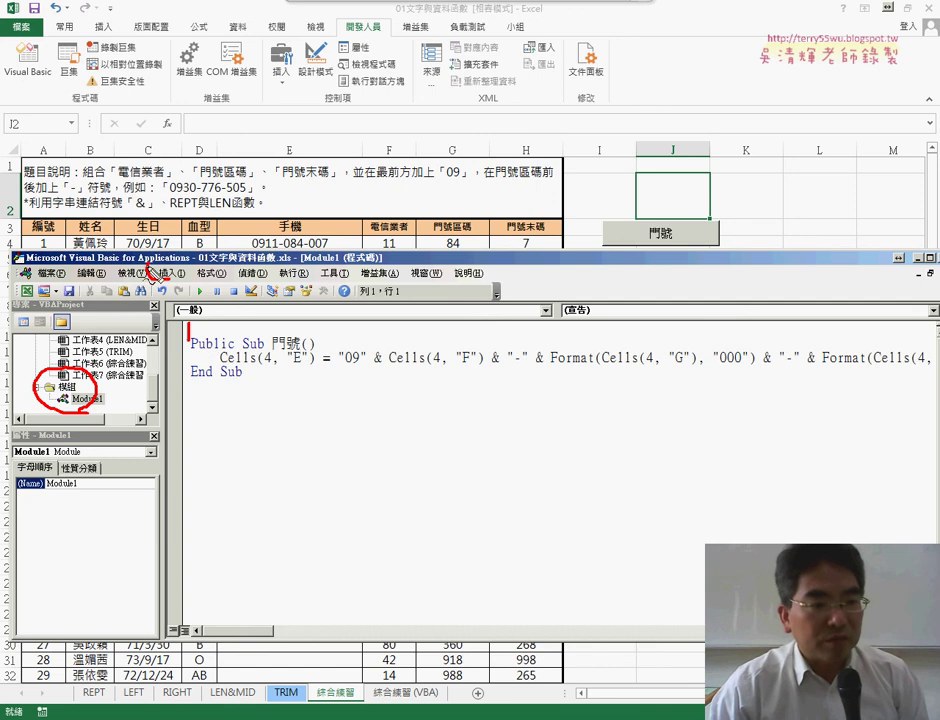
pyautogui.moveTo(150, 266); pyautogui.dragTo(182, 270)
pyautogui.moveTo(218, 418); pyautogui.dragTo(258, 403)
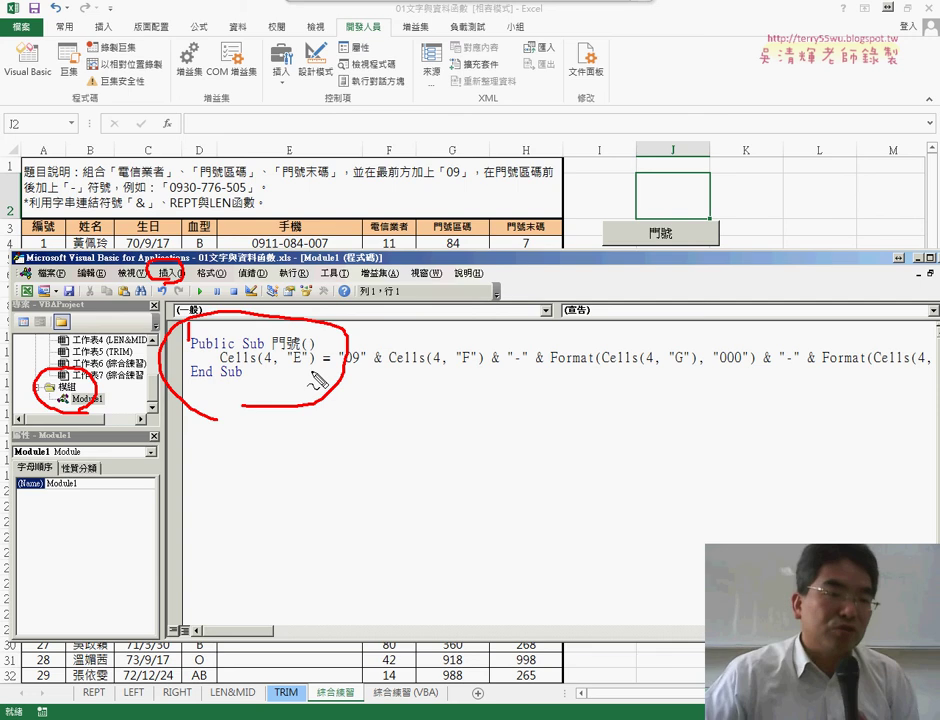
pyautogui.moveTo(345, 14); pyautogui.dragTo(367, 40)
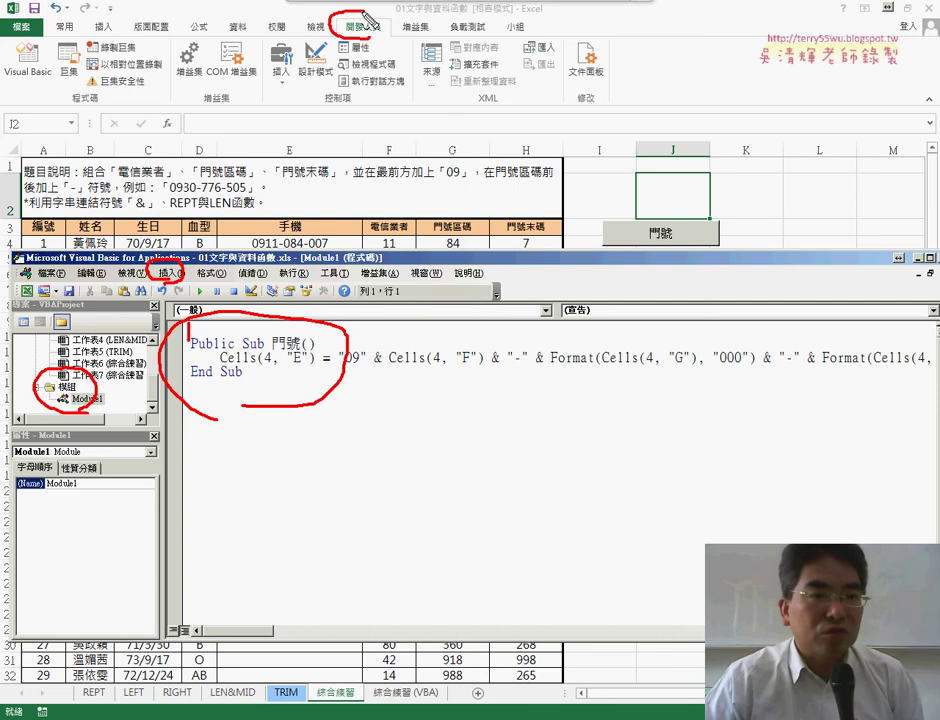
pyautogui.moveTo(38, 76); pyautogui.dragTo(10, 104)
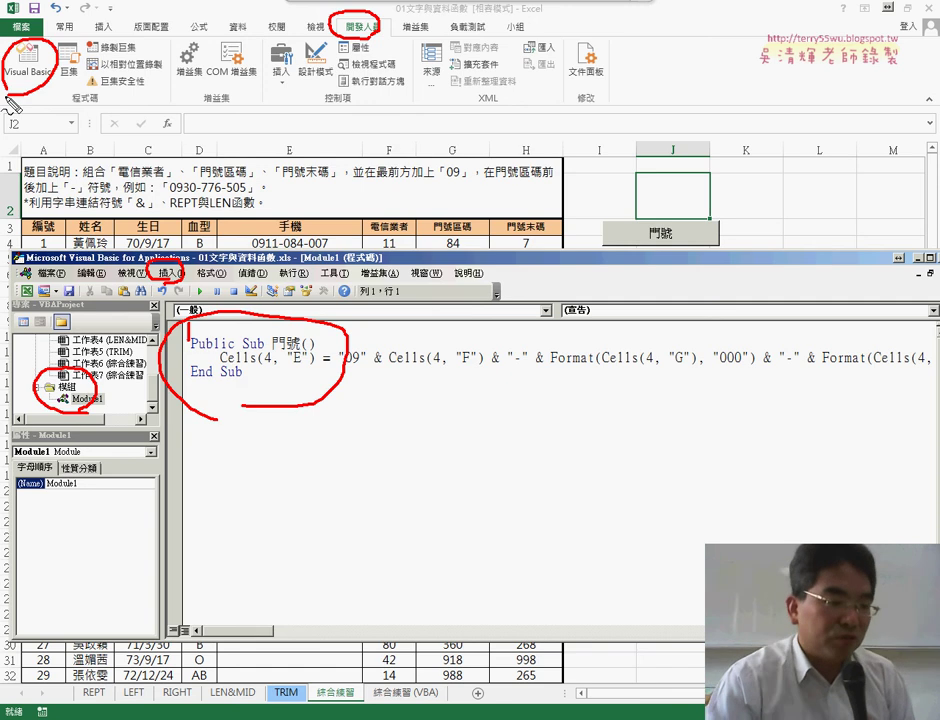
pyautogui.press('Escape')
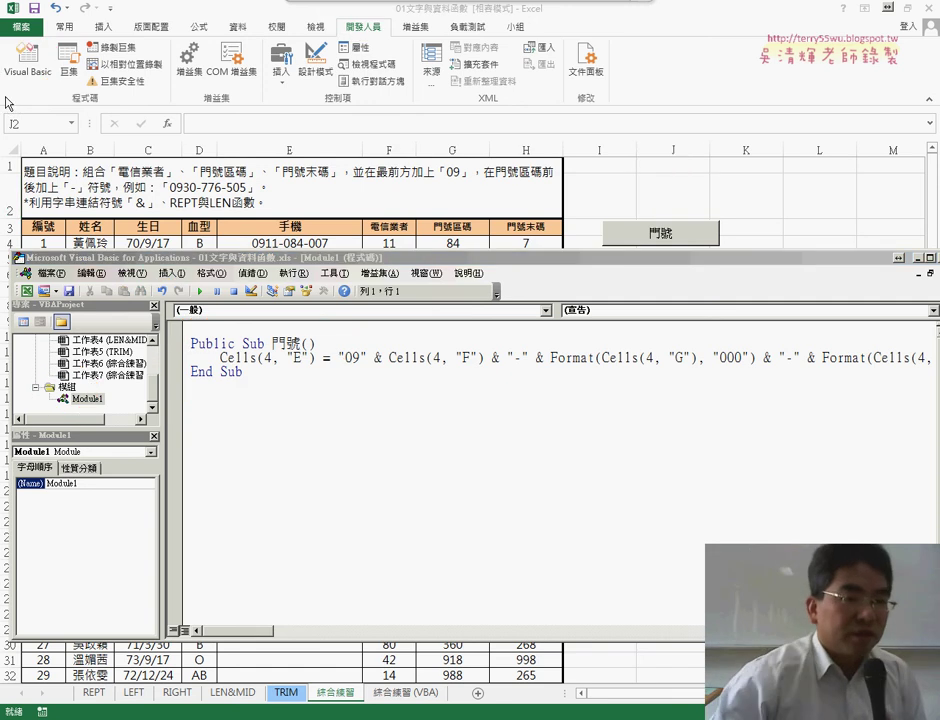
# Move the editor up to expose the data rows and insert a blank line after the 門號() header
pyautogui.click(672, 180)
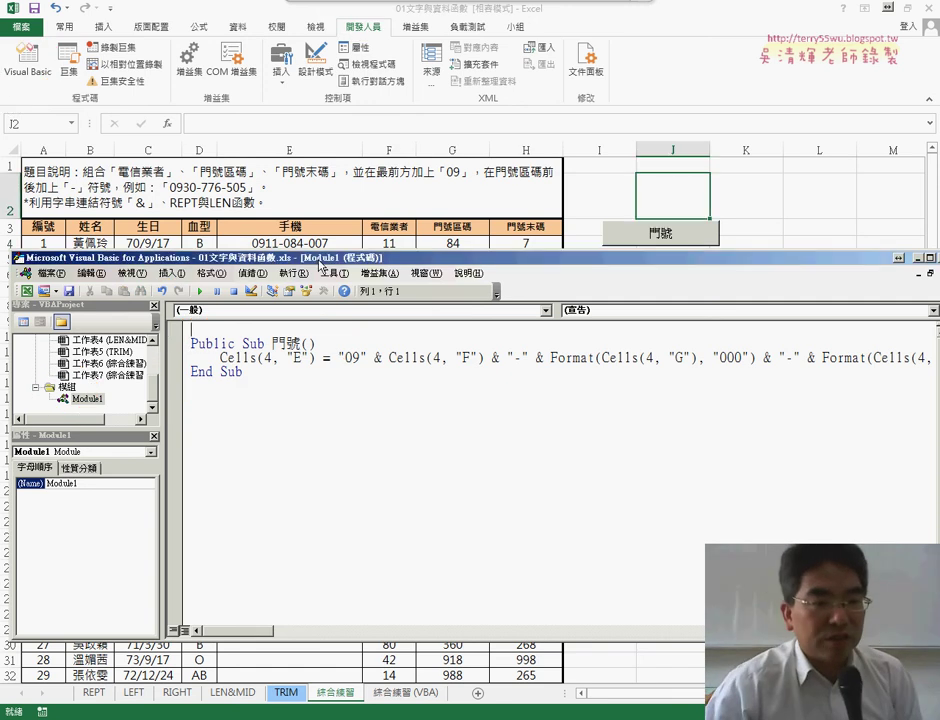
pyautogui.moveTo(300, 257); pyautogui.dragTo(626, 197)
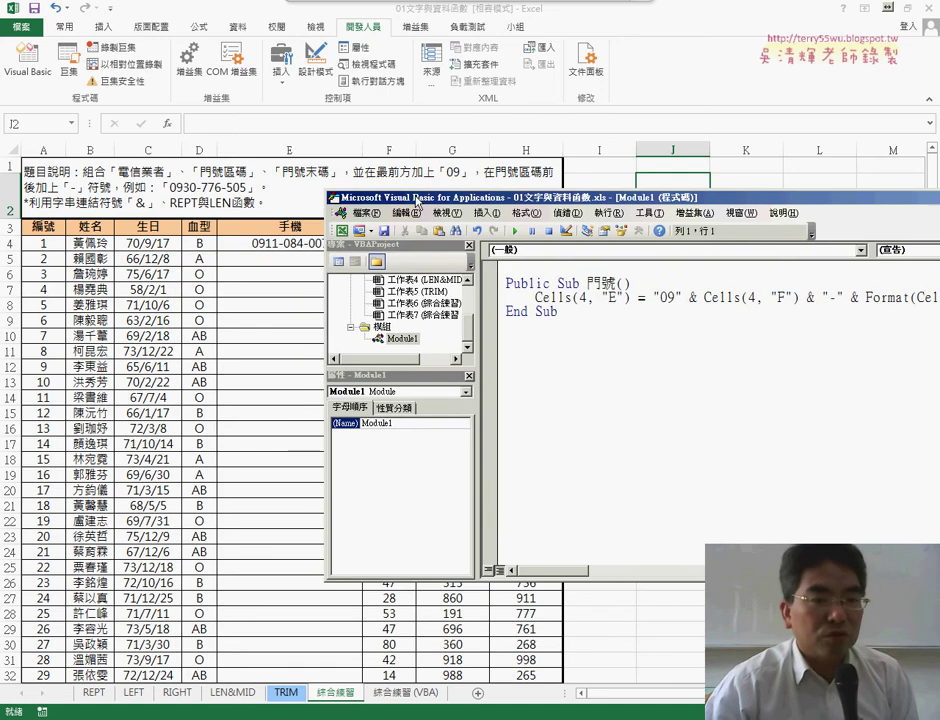
pyautogui.moveTo(423, 203); pyautogui.dragTo(377, 199)
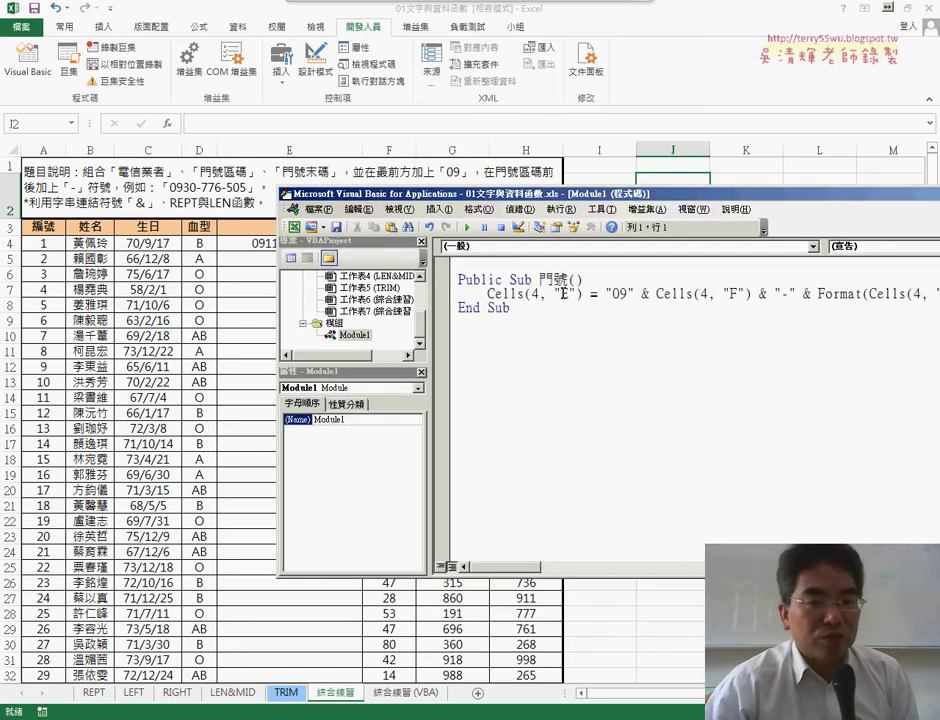
pyautogui.click(588, 280)
pyautogui.press('Return')
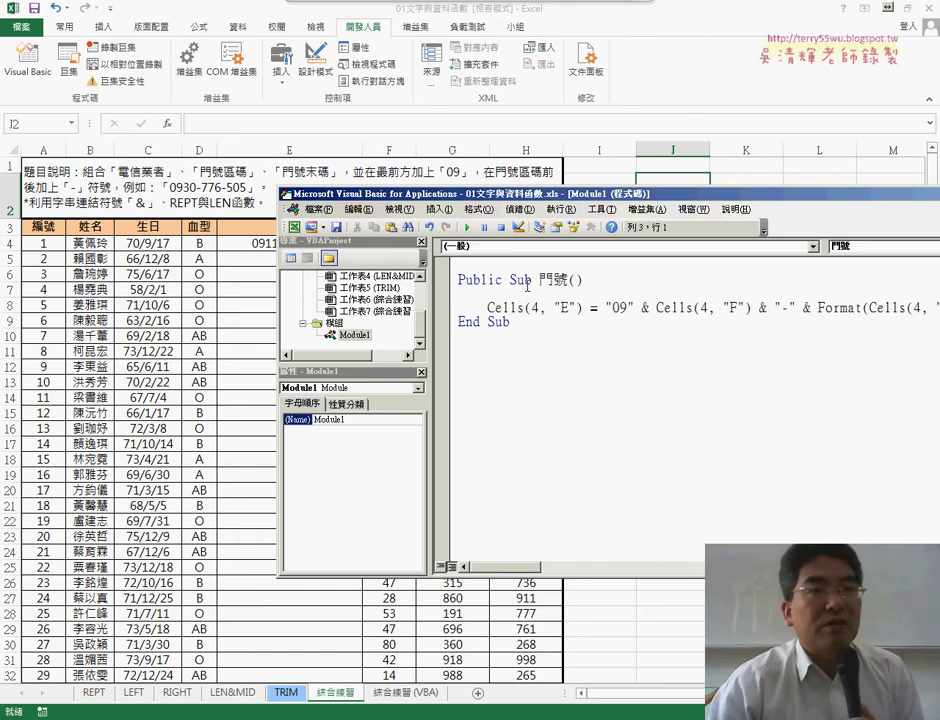
# Write a For i = 4 To 103 loop header in 門號 with a Next line below it
pyautogui.press('Right')
pyautogui.press('Right')
pyautogui.press('Right')
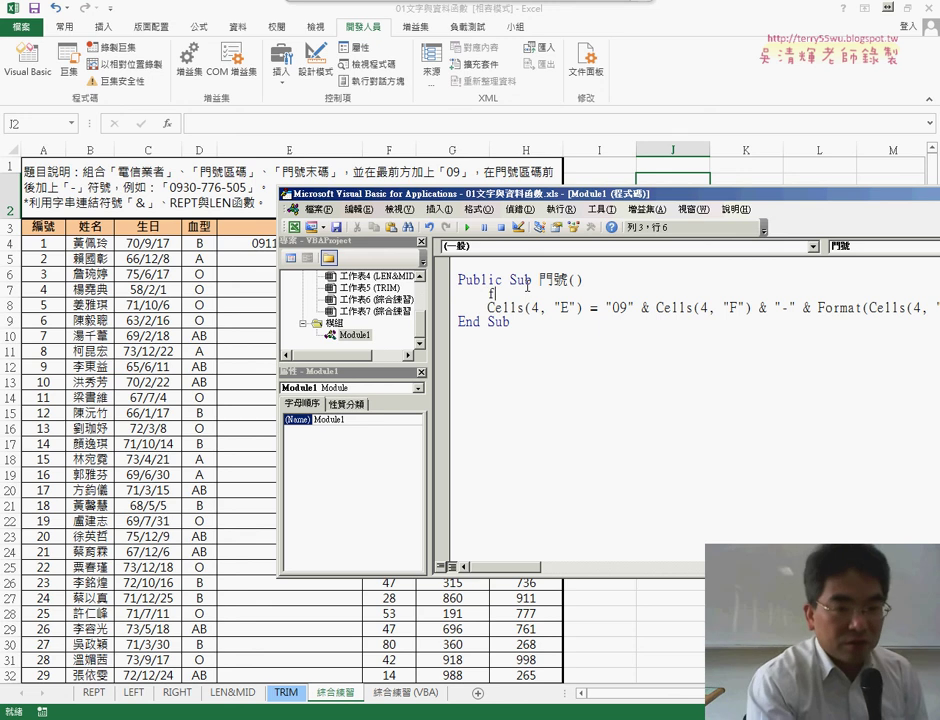
pyautogui.write('or ')
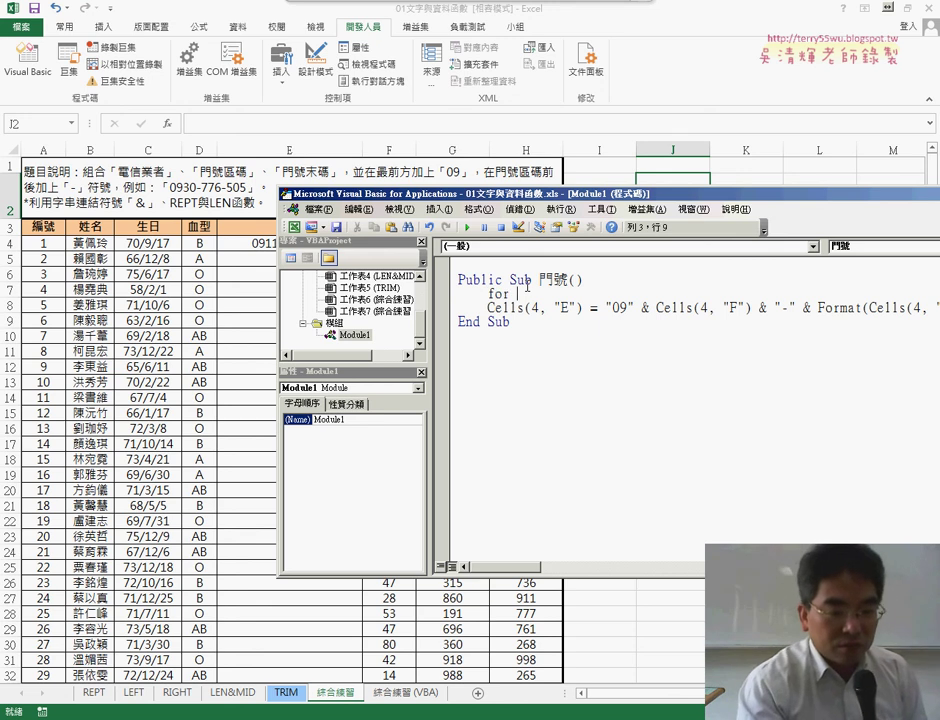
pyautogui.write('i=')
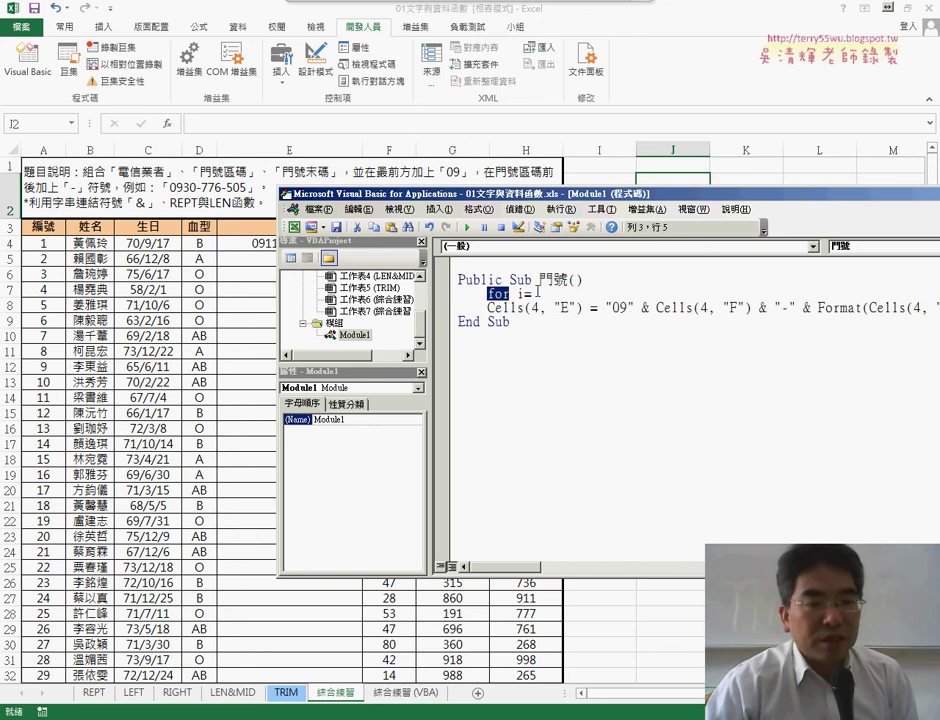
pyautogui.click(538, 292)
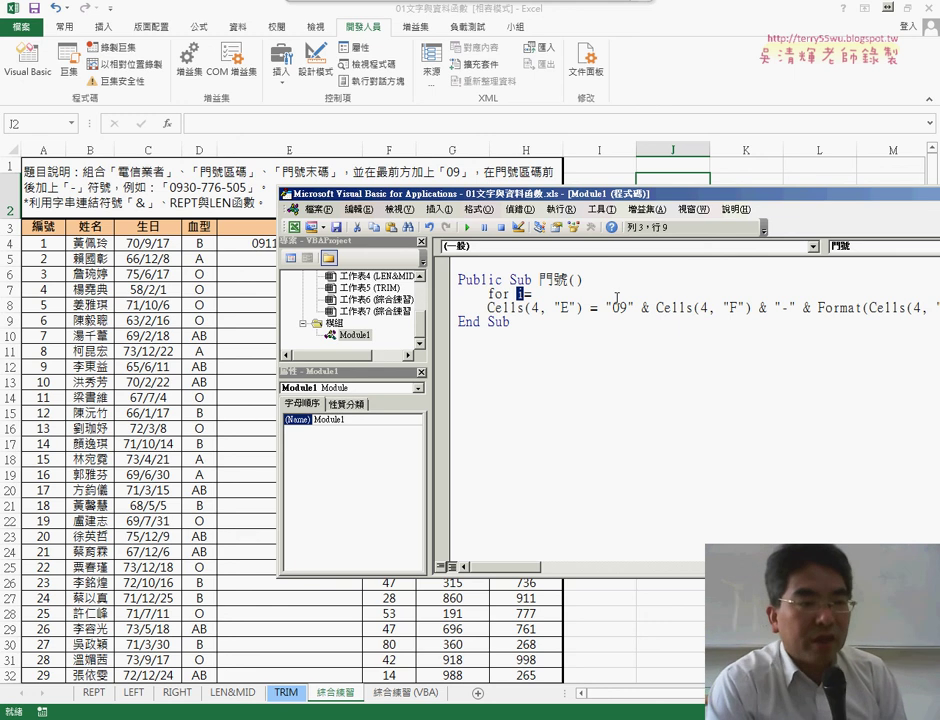
pyautogui.press('End')
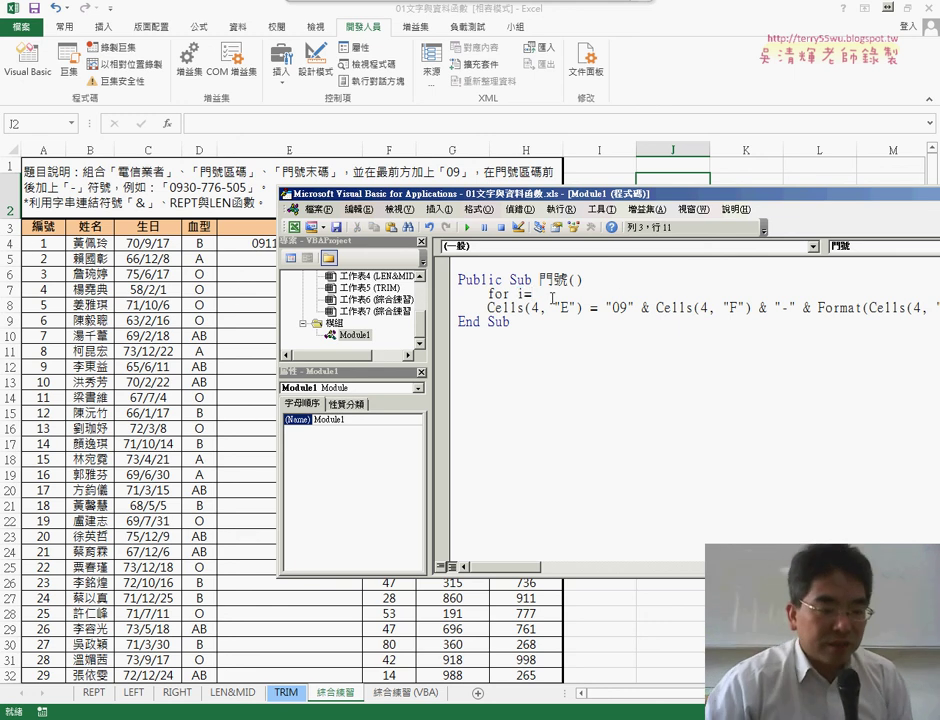
pyautogui.write('4 ')
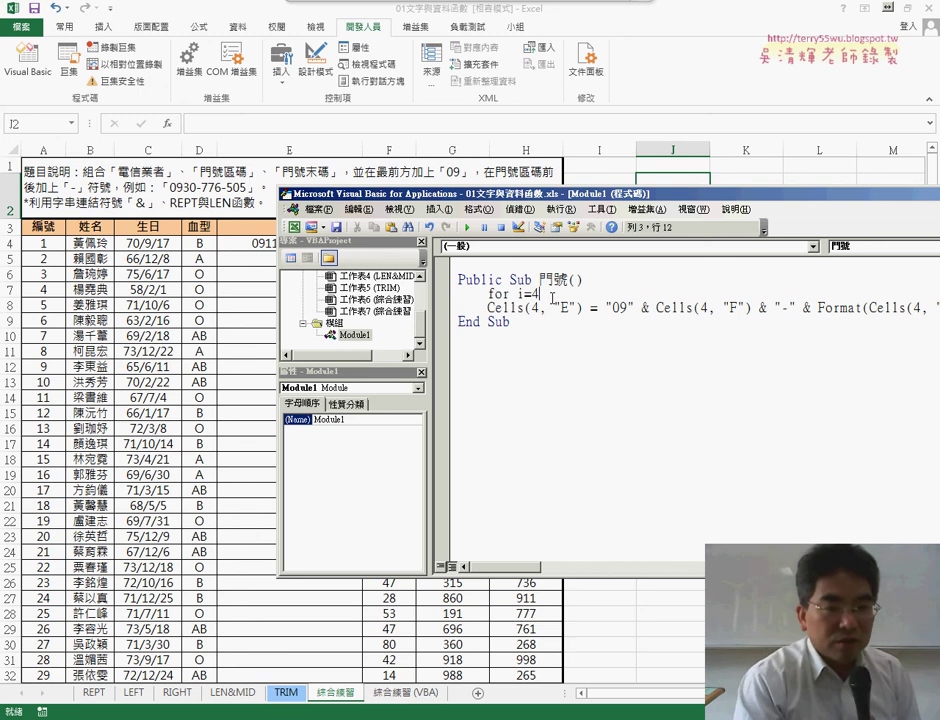
pyautogui.write('to')
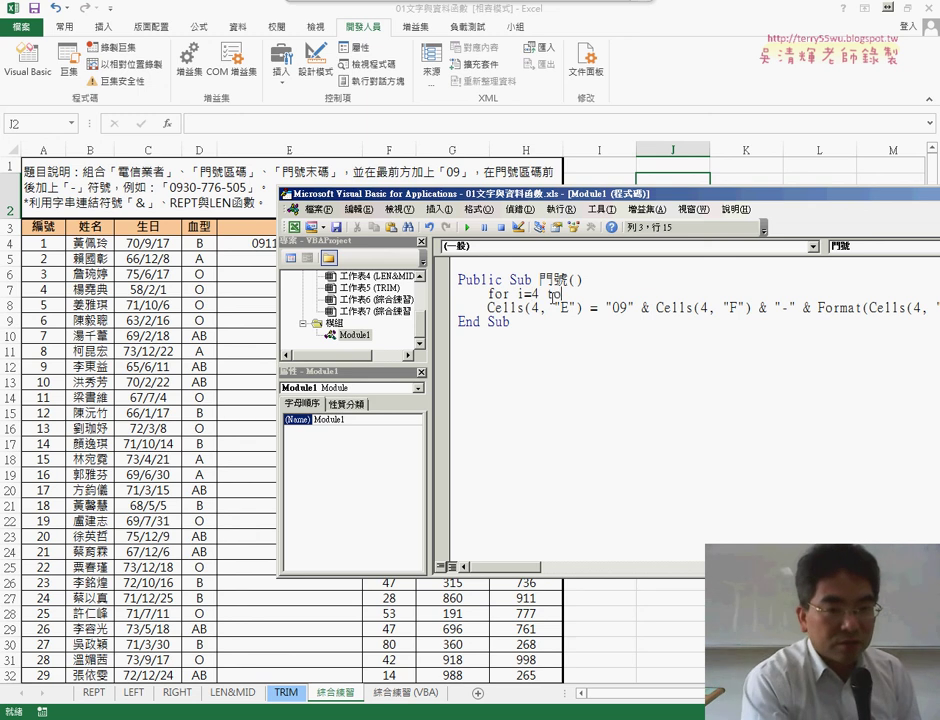
pyautogui.write(' 103')
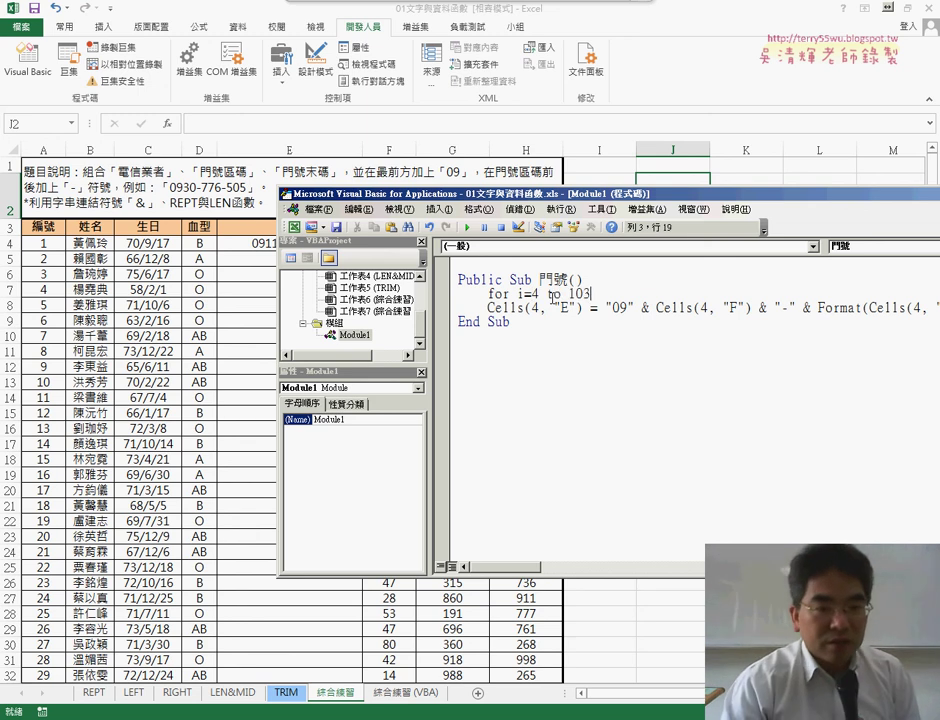
pyautogui.press('Return')
pyautogui.press('Return')
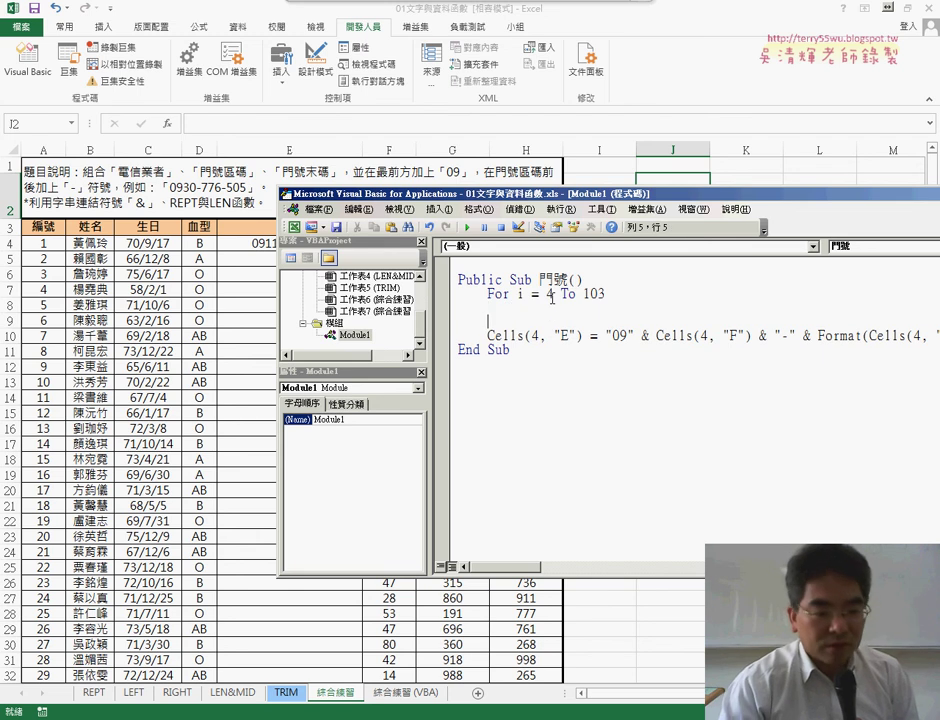
pyautogui.write('nex')
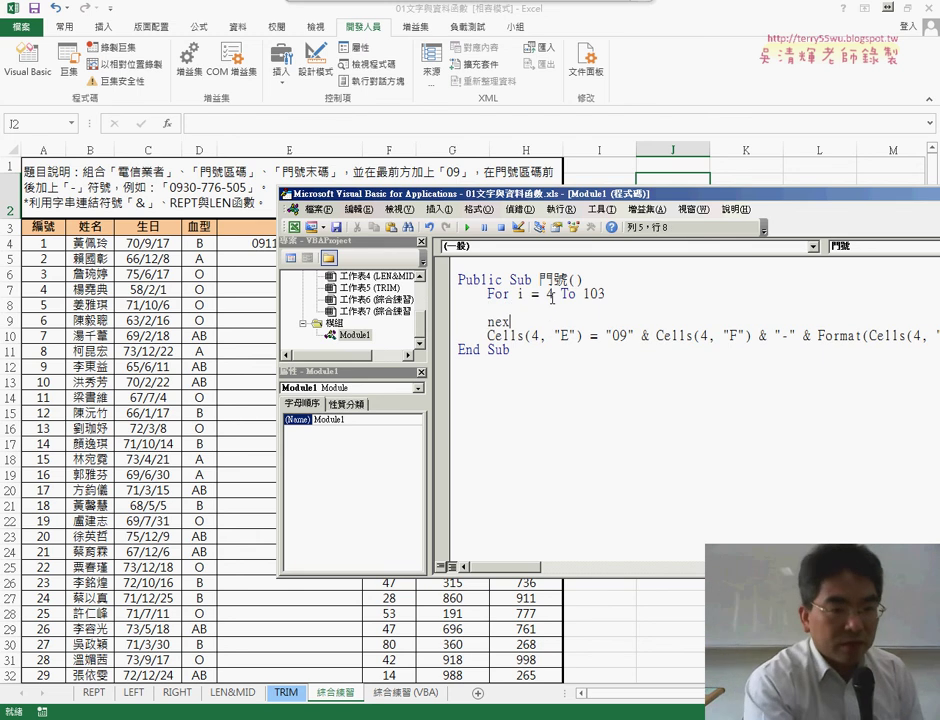
pyautogui.write('t')
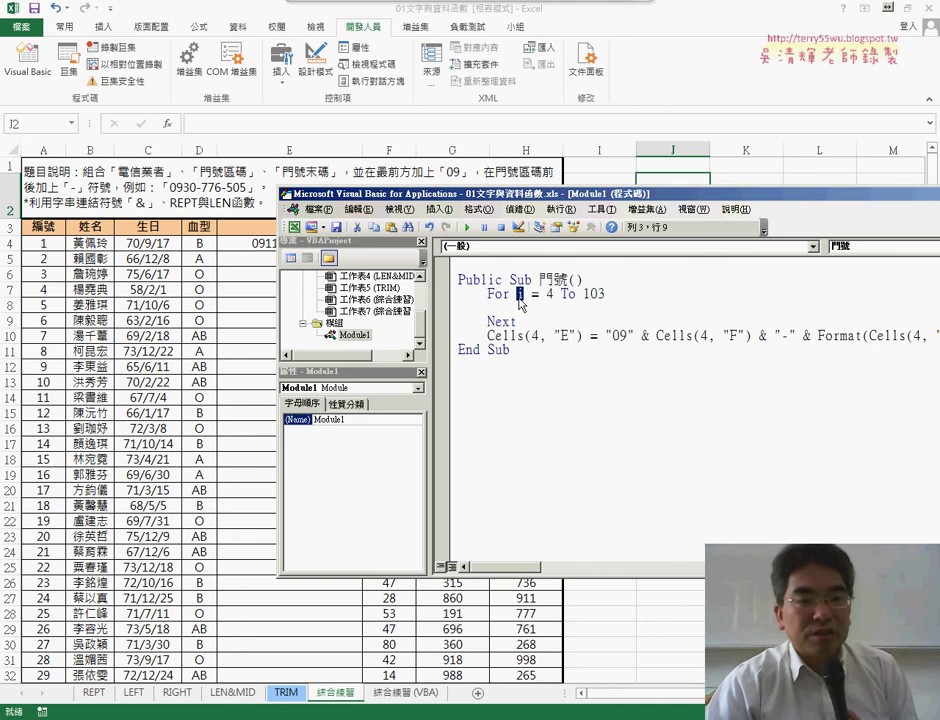
# Move the Cells assignment line inside the For loop, above Next, and indent it
pyautogui.moveTo(584, 295); pyautogui.dragTo(597, 293)
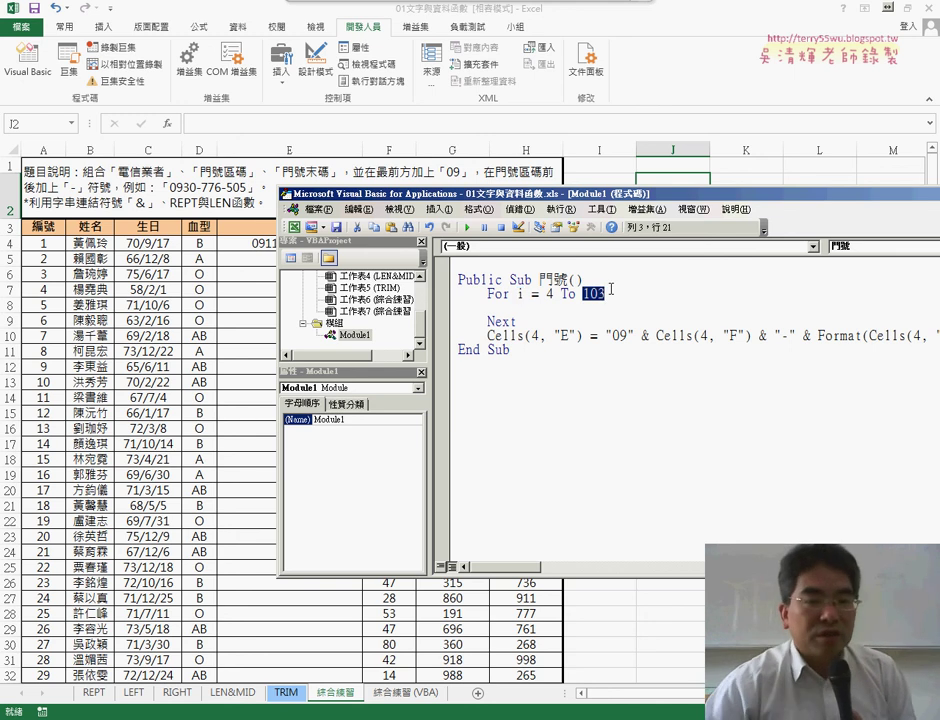
pyautogui.click(446, 340)
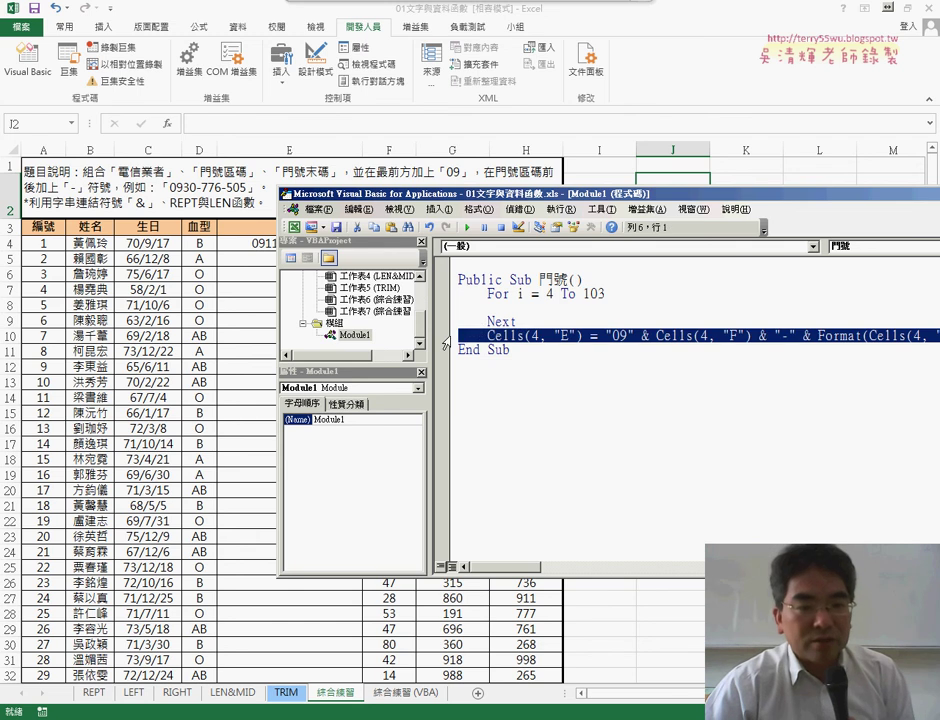
pyautogui.moveTo(456, 315); pyautogui.dragTo(449, 316)
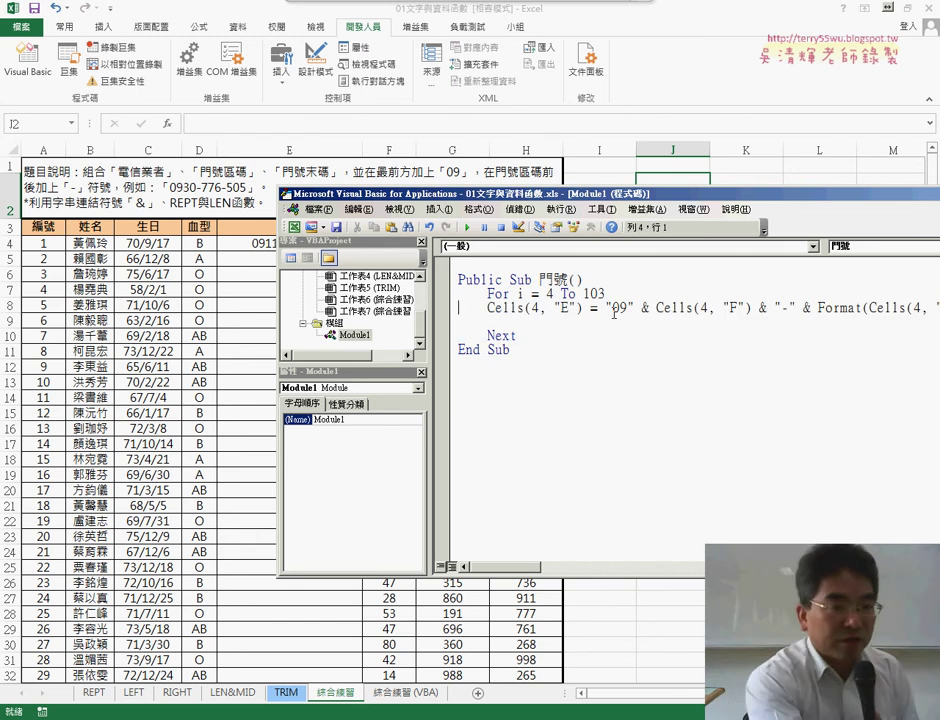
pyautogui.press('Tab')
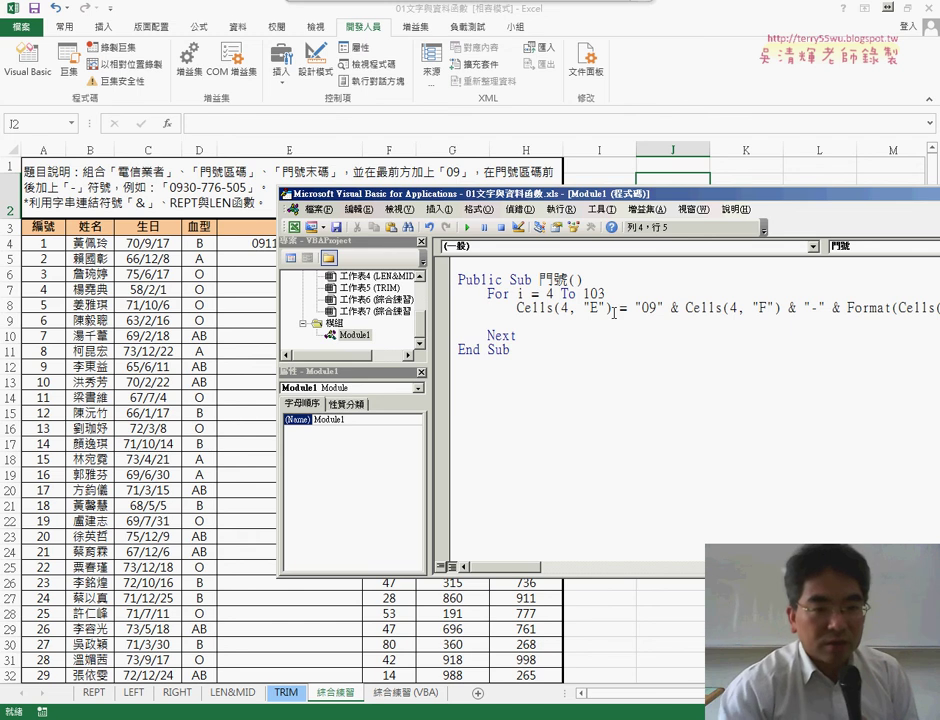
pyautogui.press('Up')
pyautogui.press('End')
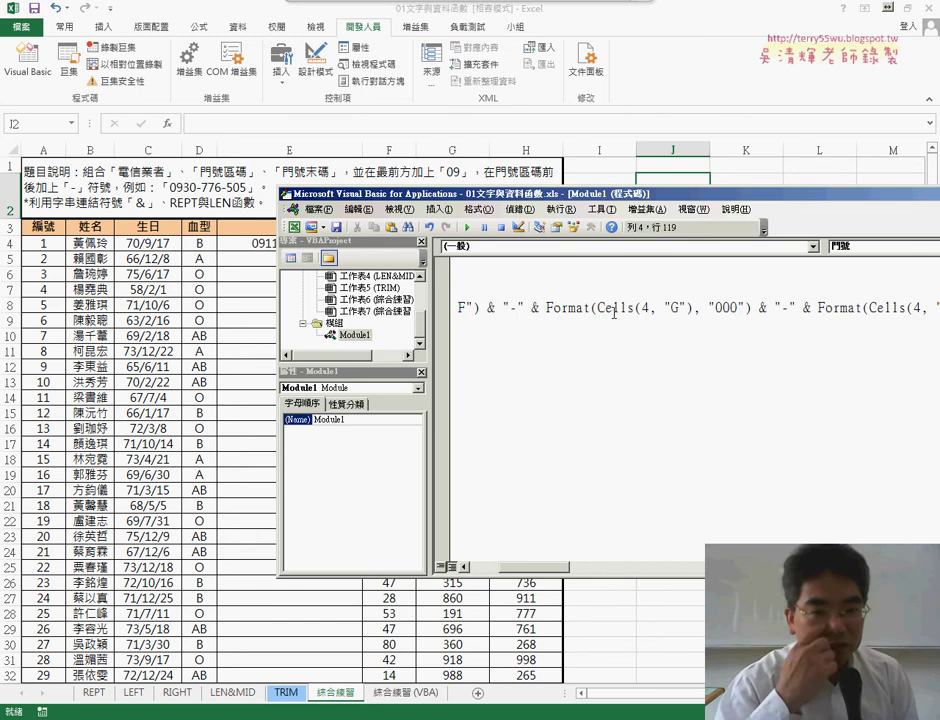
pyautogui.press('Down')
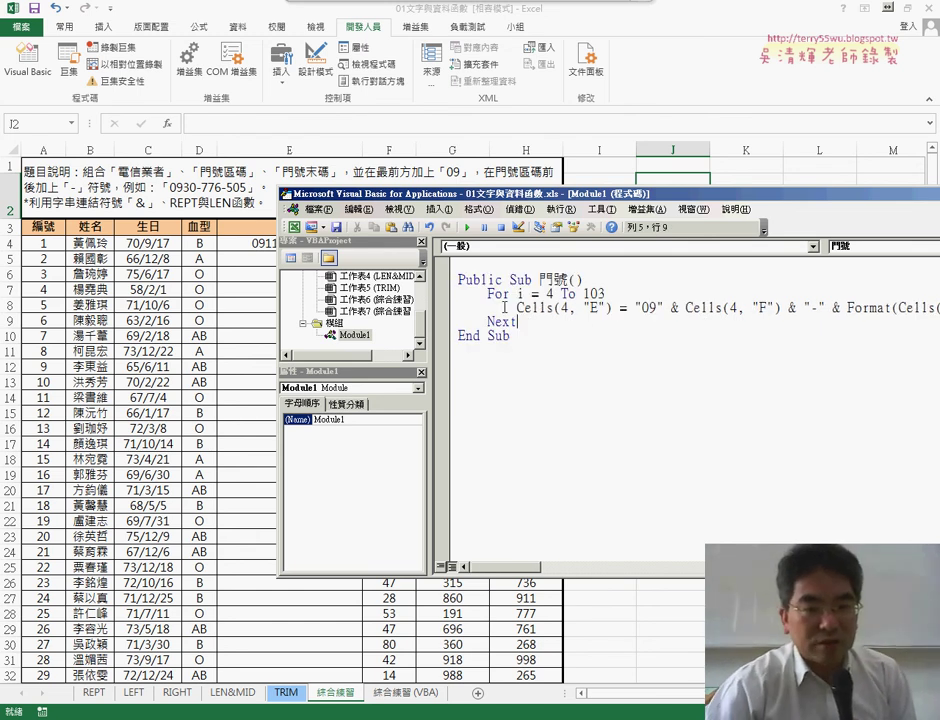
# Change Cells(4, "E") to Cells(i, "E") so it targets the loop row
pyautogui.moveTo(485, 294); pyautogui.dragTo(451, 292)
pyautogui.moveTo(518, 307); pyautogui.dragTo(503, 307)
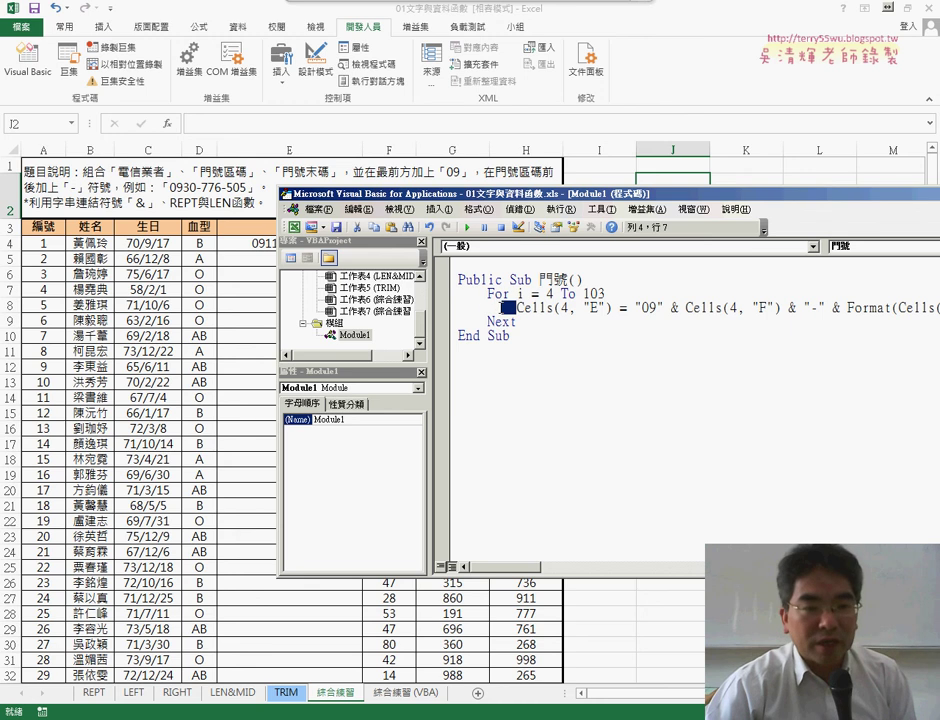
pyautogui.doubleClick(566, 307)
pyautogui.write('i')
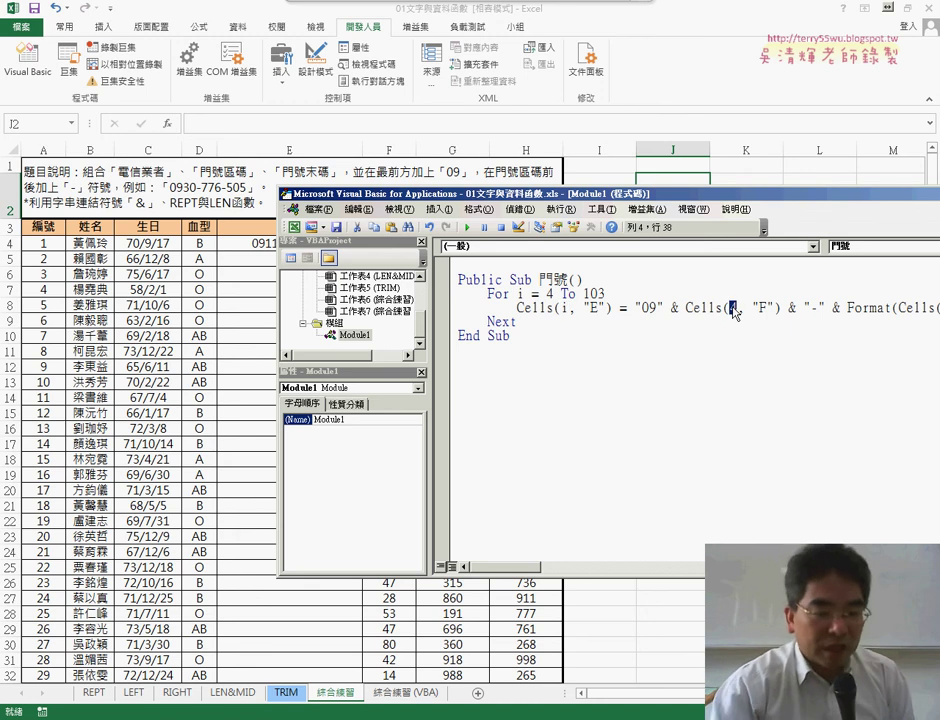
pyautogui.write('i')
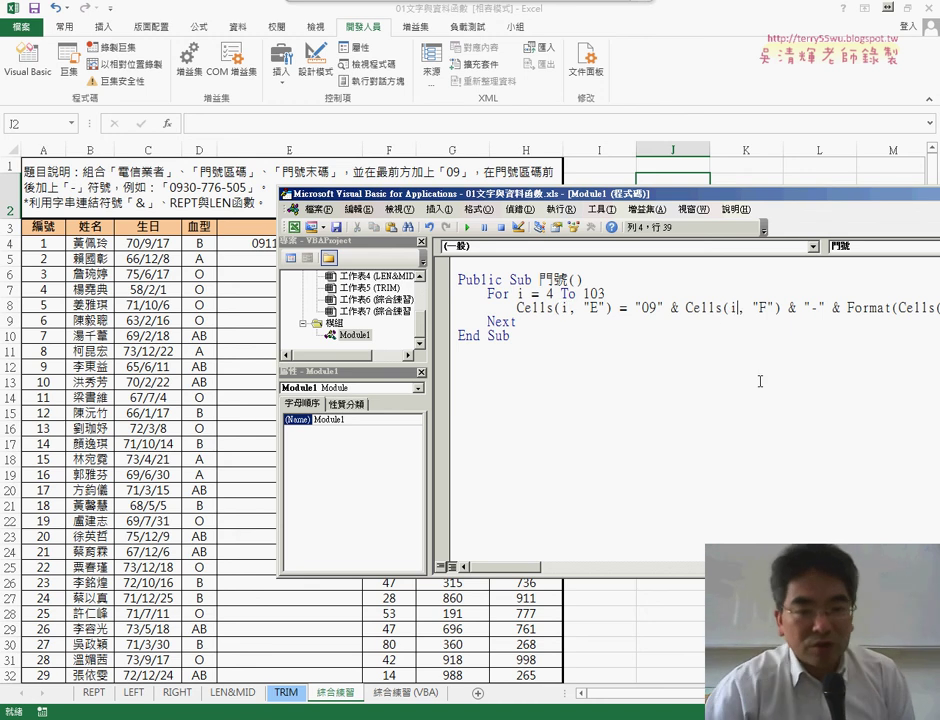
# Replace row 4 with i in Cells(4, "G") and Cells(4, "H")
pyautogui.moveTo(521, 574); pyautogui.dragTo(559, 571)
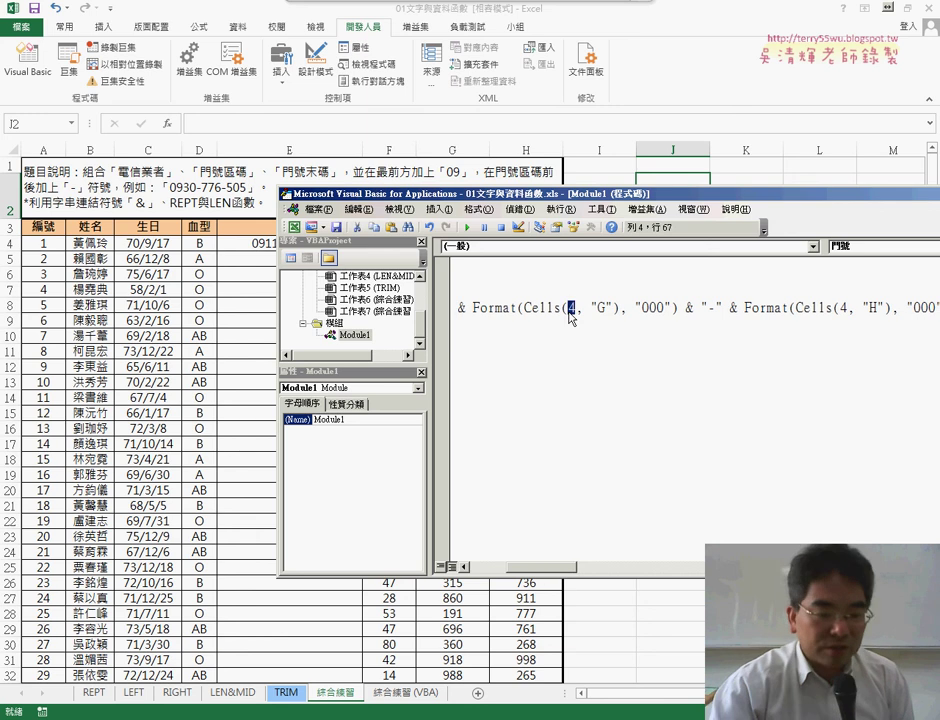
pyautogui.write('i')
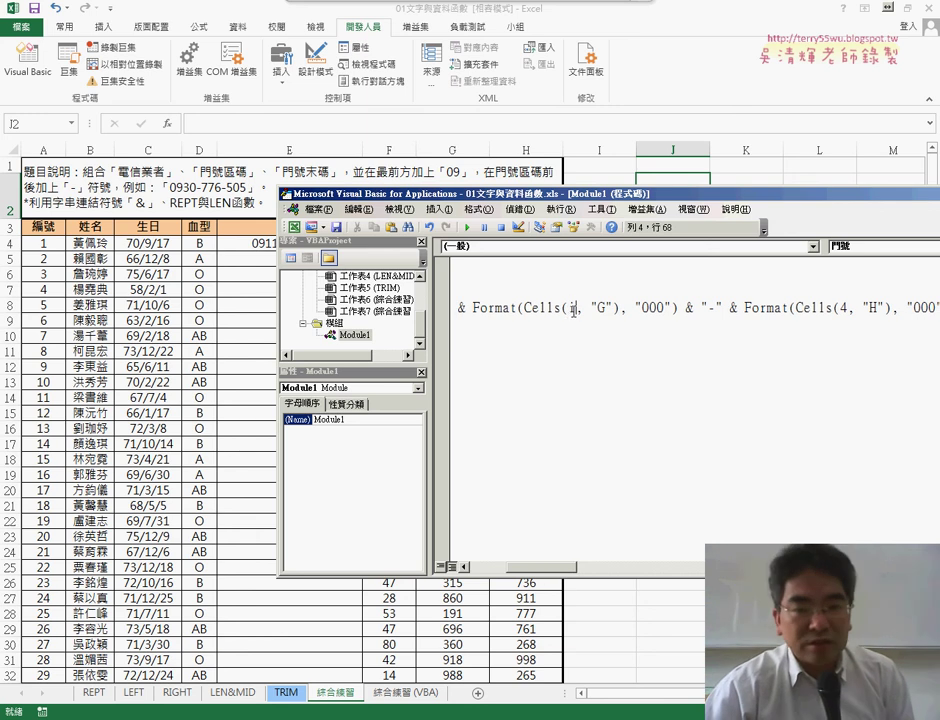
pyautogui.doubleClick(848, 308)
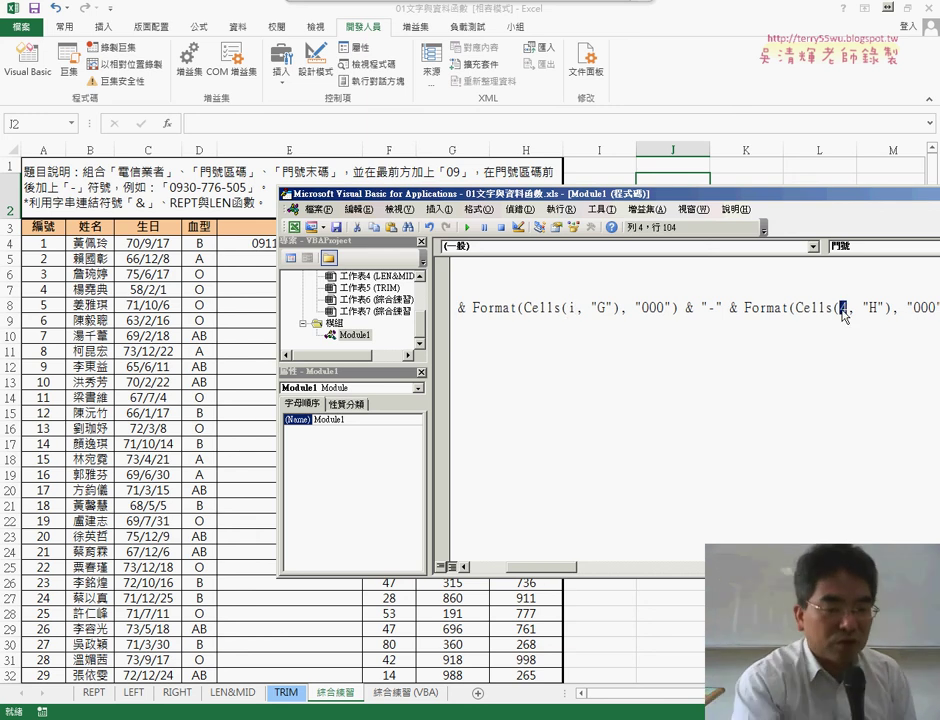
pyautogui.write('i')
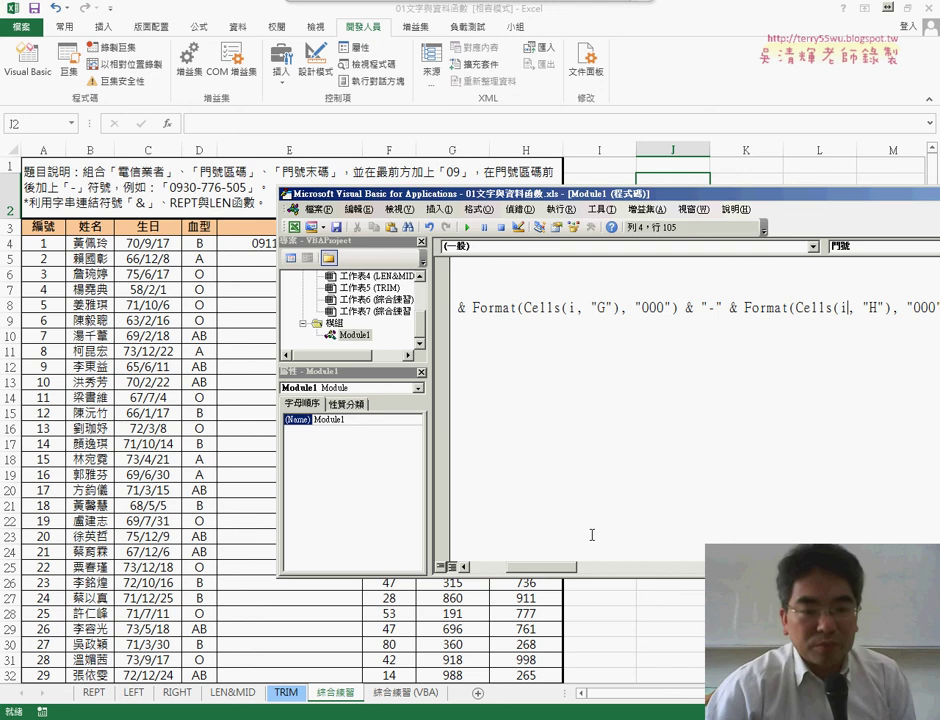
pyautogui.moveTo(558, 572); pyautogui.dragTo(508, 572)
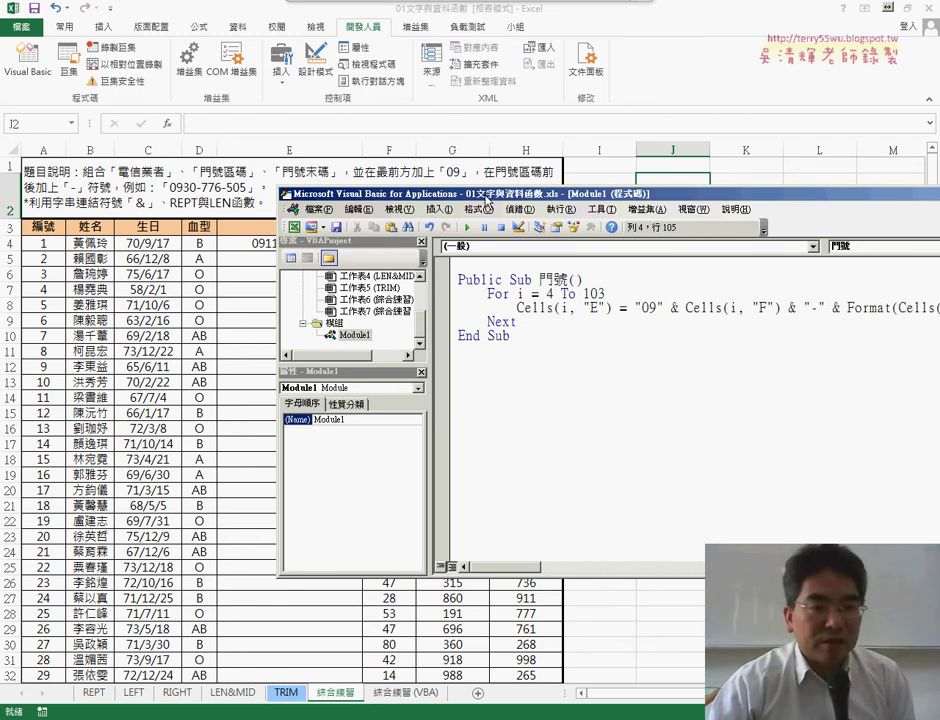
# Run 門號 to fill column E with 09-prefixed, dash-separated numbers, then select the whole macro
pyautogui.moveTo(487, 203); pyautogui.dragTo(575, 211)
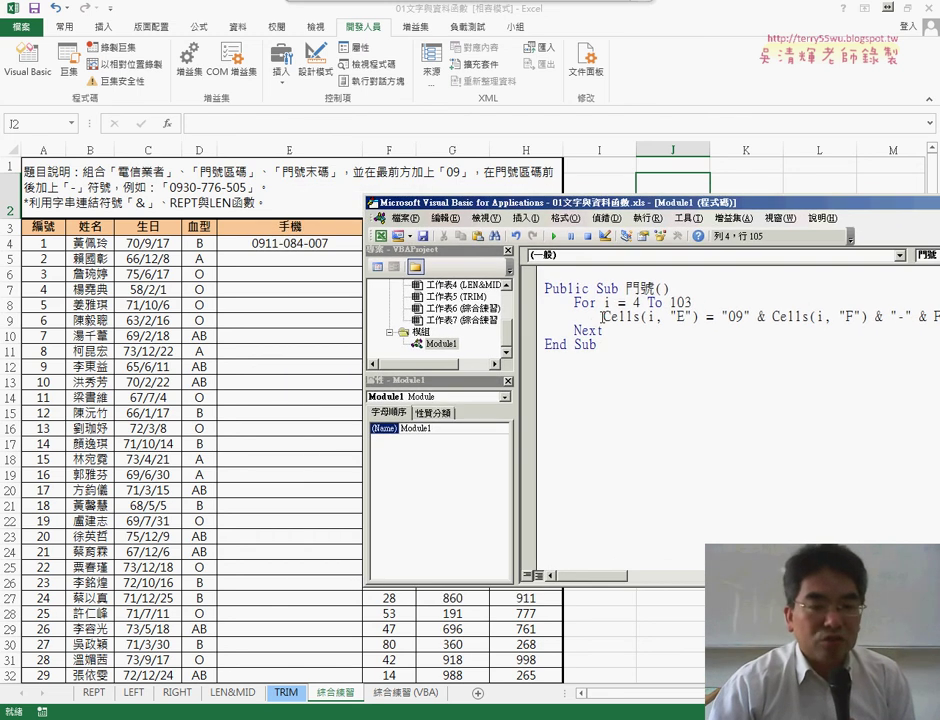
pyautogui.click(602, 317)
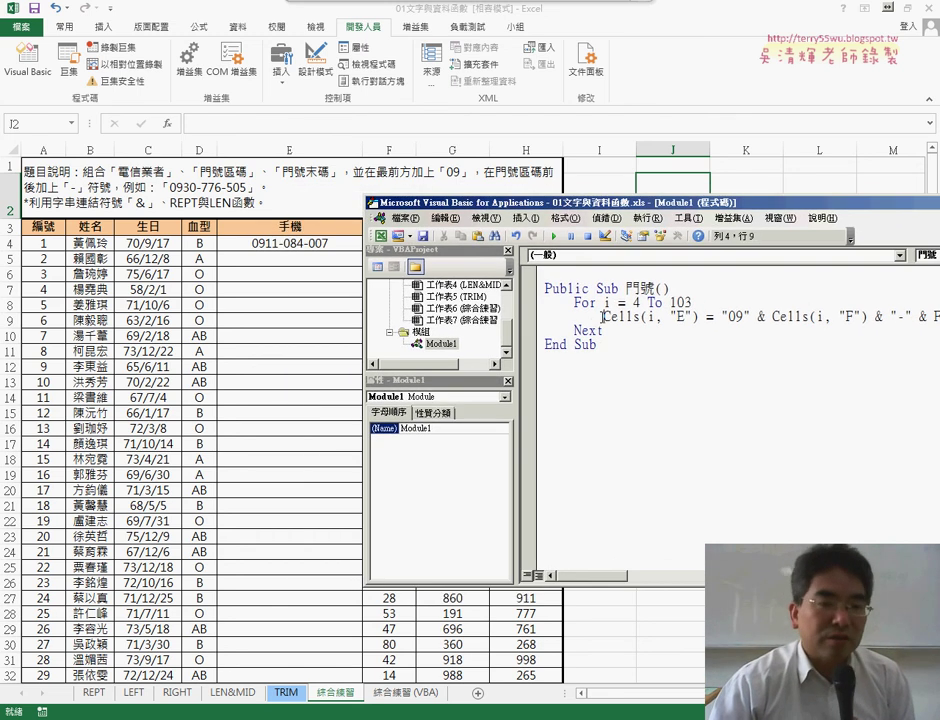
pyautogui.click(553, 238)
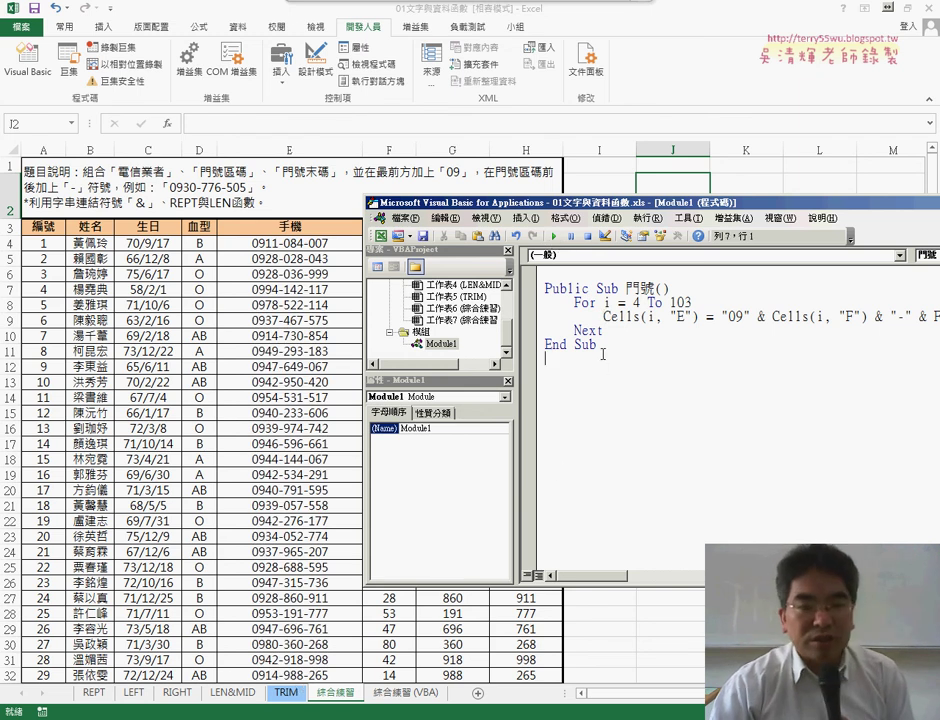
pyautogui.moveTo(603, 354); pyautogui.dragTo(541, 289)
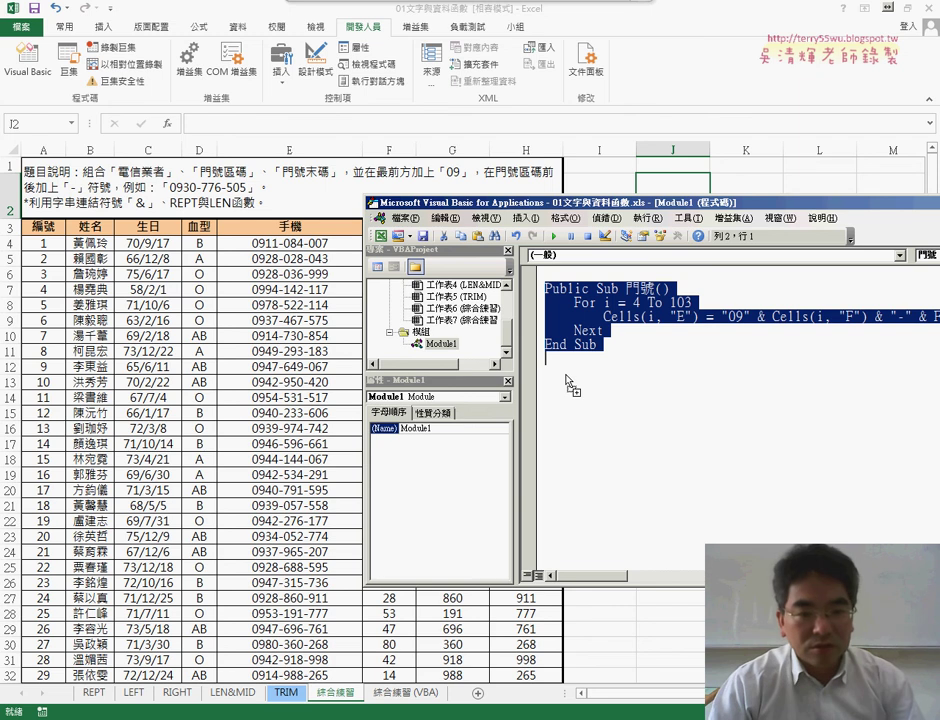
# Duplicate the 門號 macro below itself and rename the copy 清除
pyautogui.moveTo(565, 375); pyautogui.dragTo(565, 375)
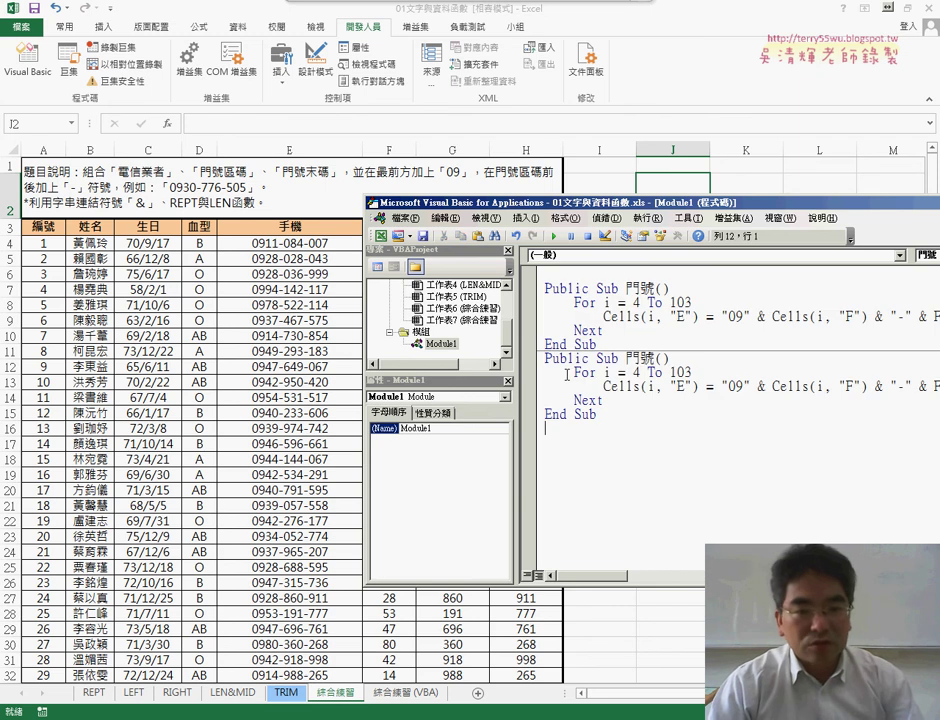
pyautogui.doubleClick(651, 358)
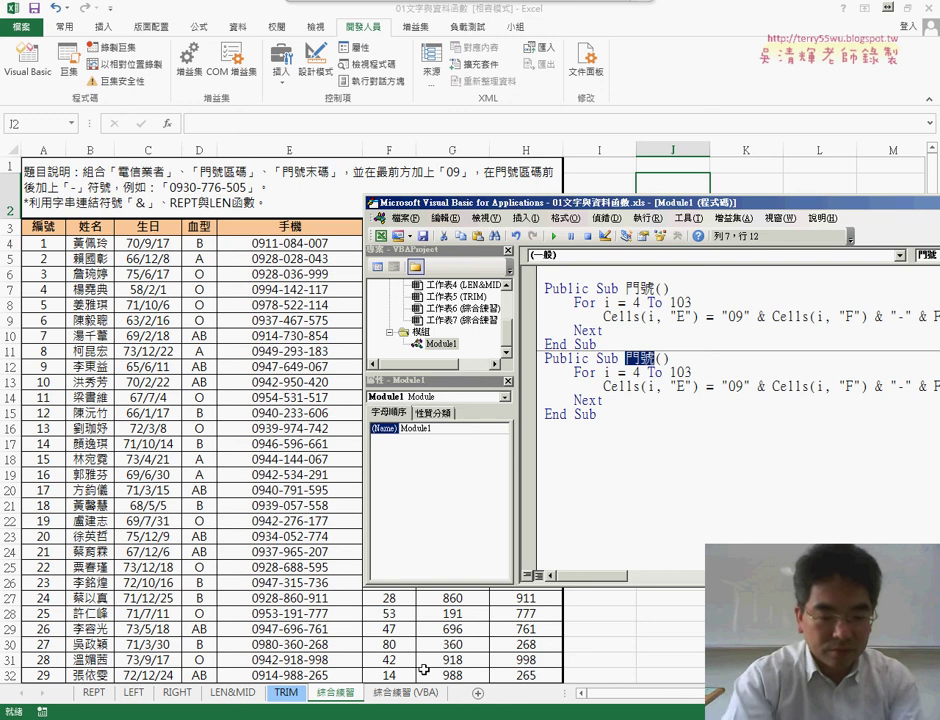
pyautogui.write('手')
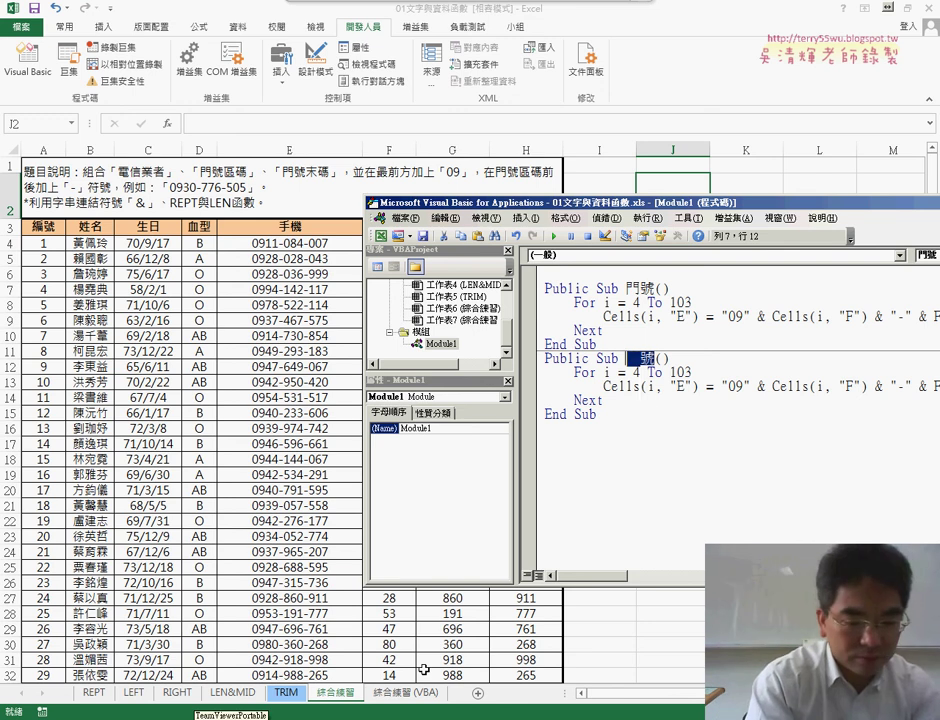
pyautogui.write('清除')
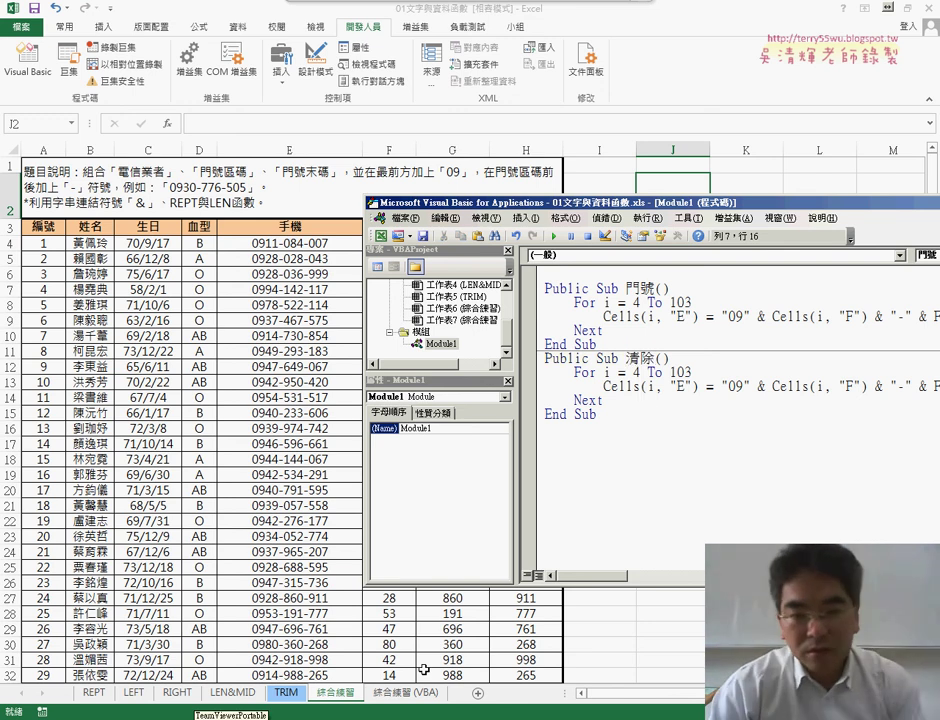
# Make the copy's Cells(i, "E") line assign an empty string "" instead of the number
pyautogui.click(720, 386)
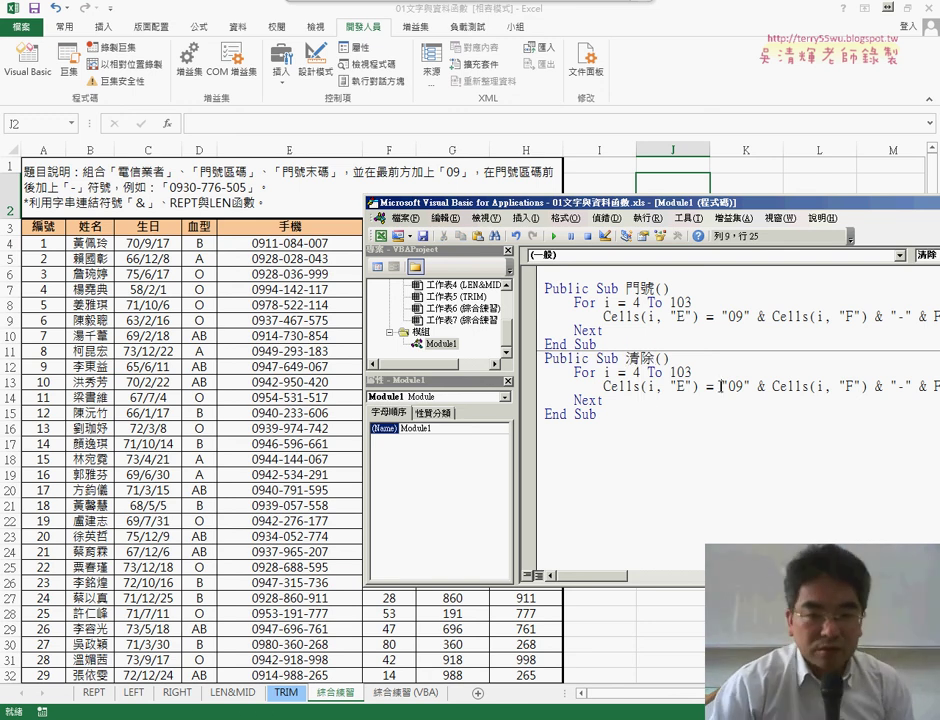
pyautogui.click(721, 386)
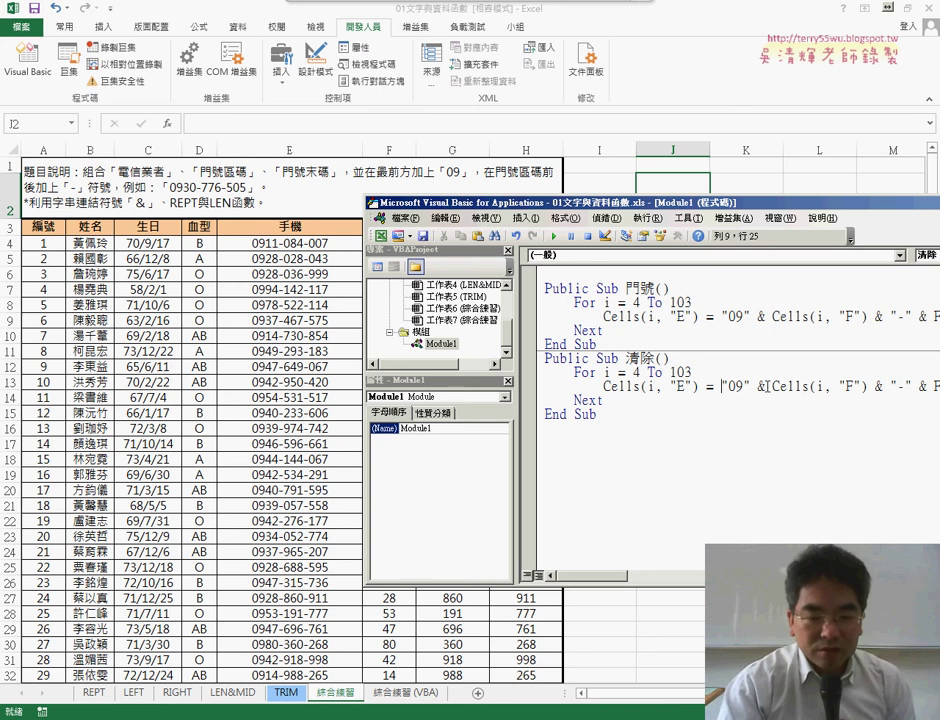
pyautogui.hotkey('shift', 'End')
pyautogui.press('Delete')
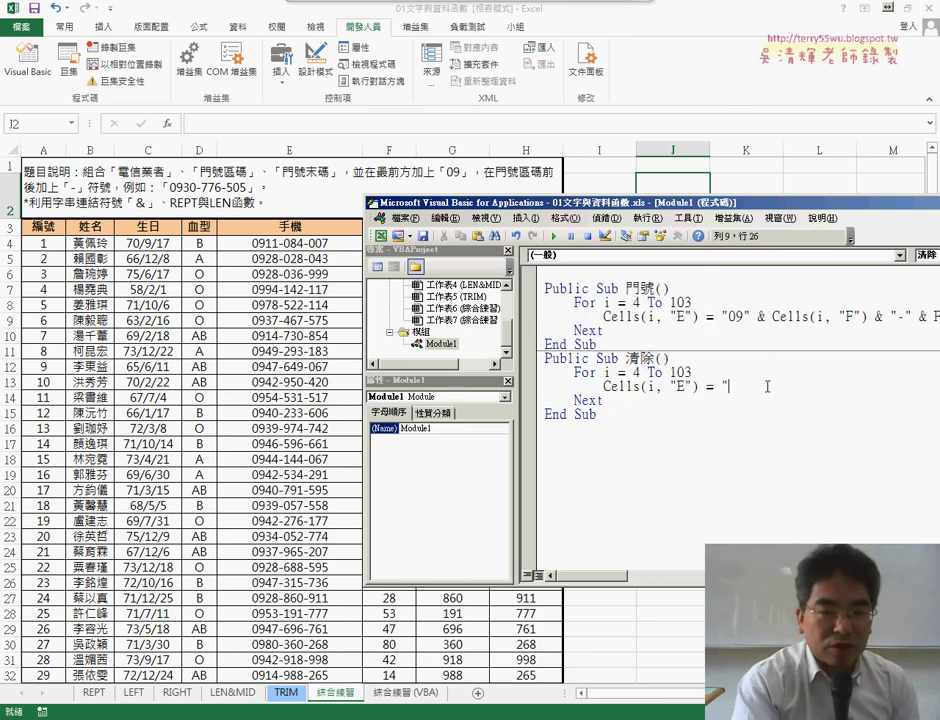
pyautogui.write('"')
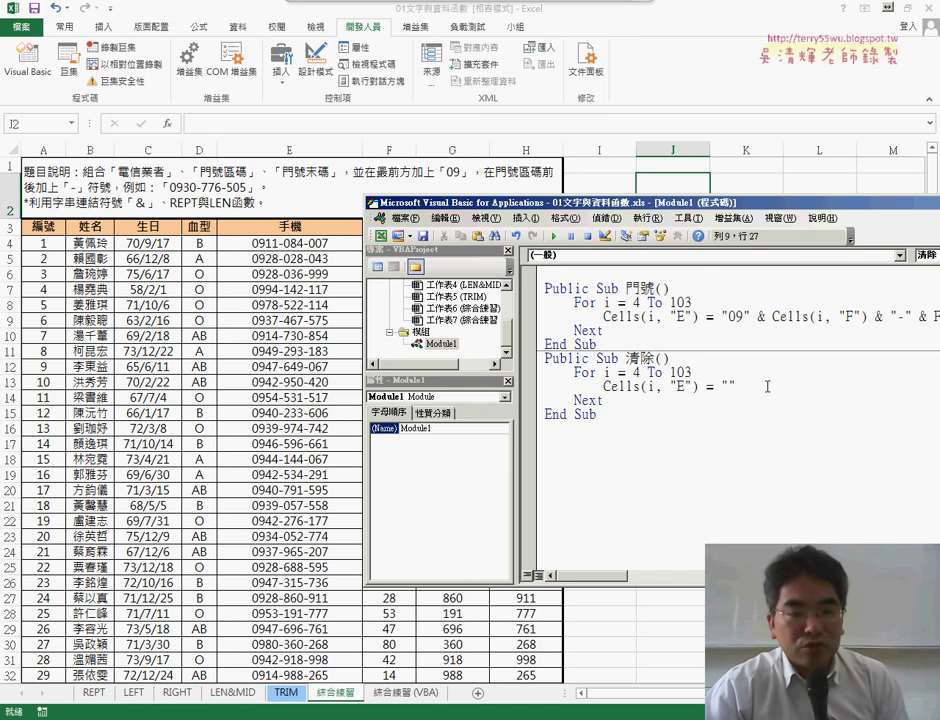
pyautogui.moveTo(742, 386); pyautogui.dragTo(722, 386)
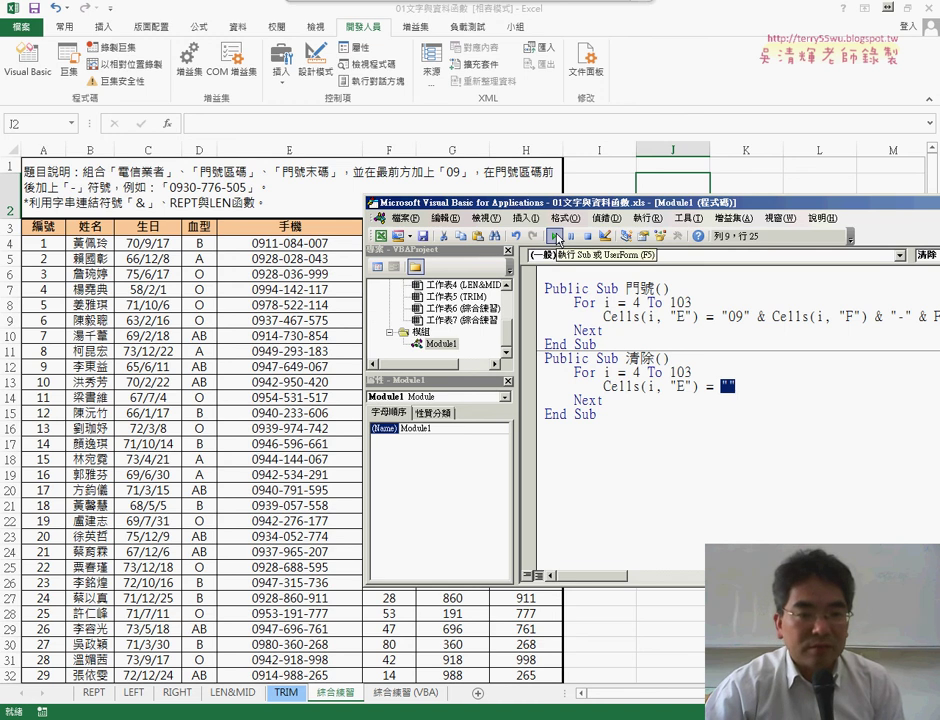
# Run 清除 to empty column E, rerun 門號 to refill it, and expose both sheet buttons
pyautogui.click(557, 238)
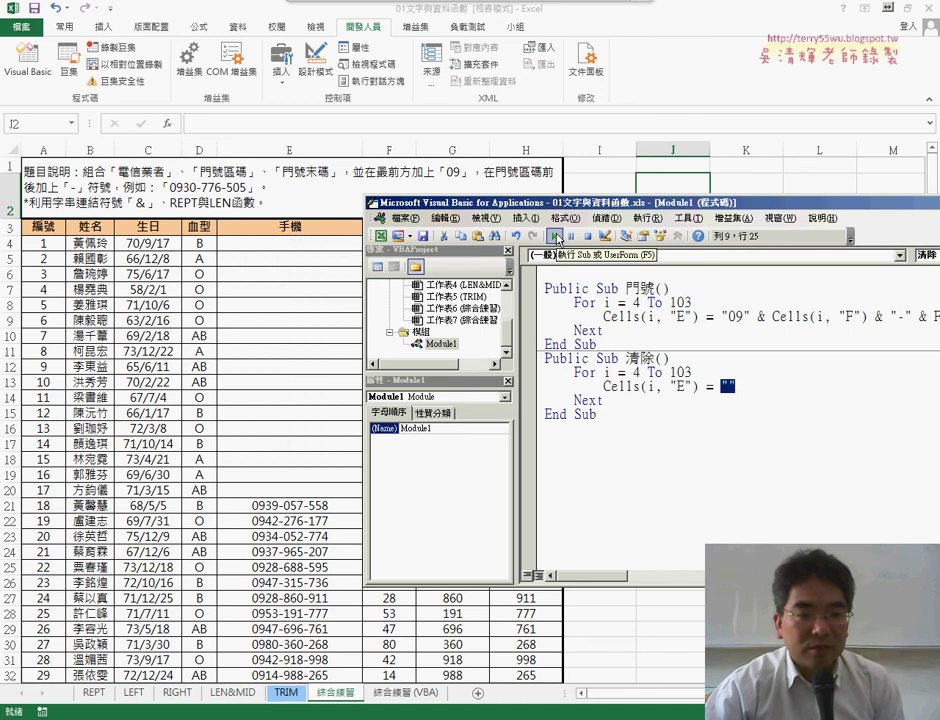
pyautogui.click(625, 316)
pyautogui.click(553, 238)
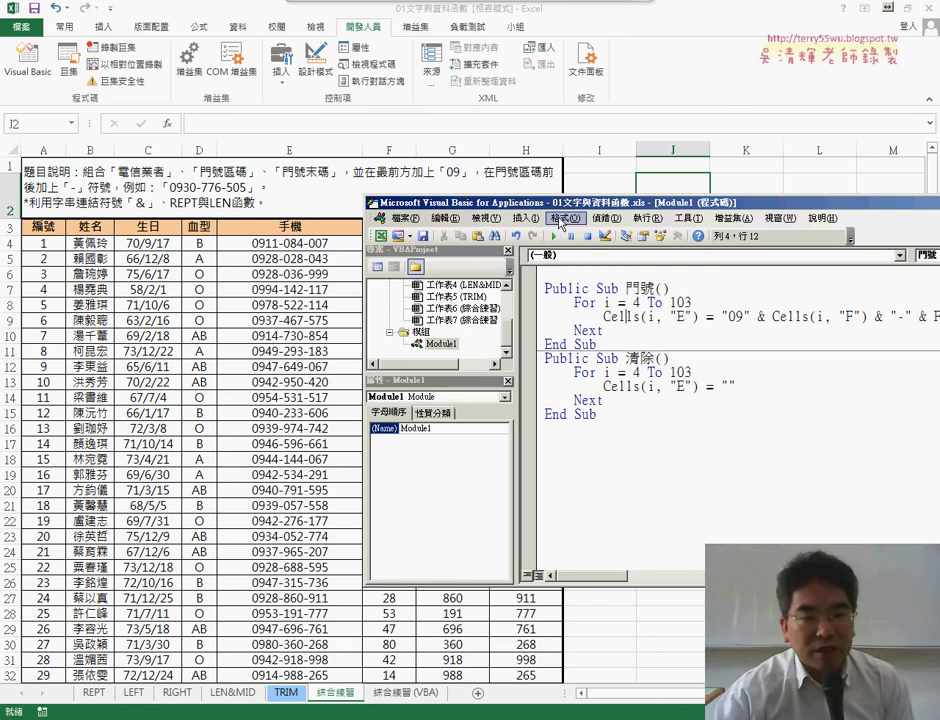
pyautogui.moveTo(562, 222); pyautogui.dragTo(561, 345)
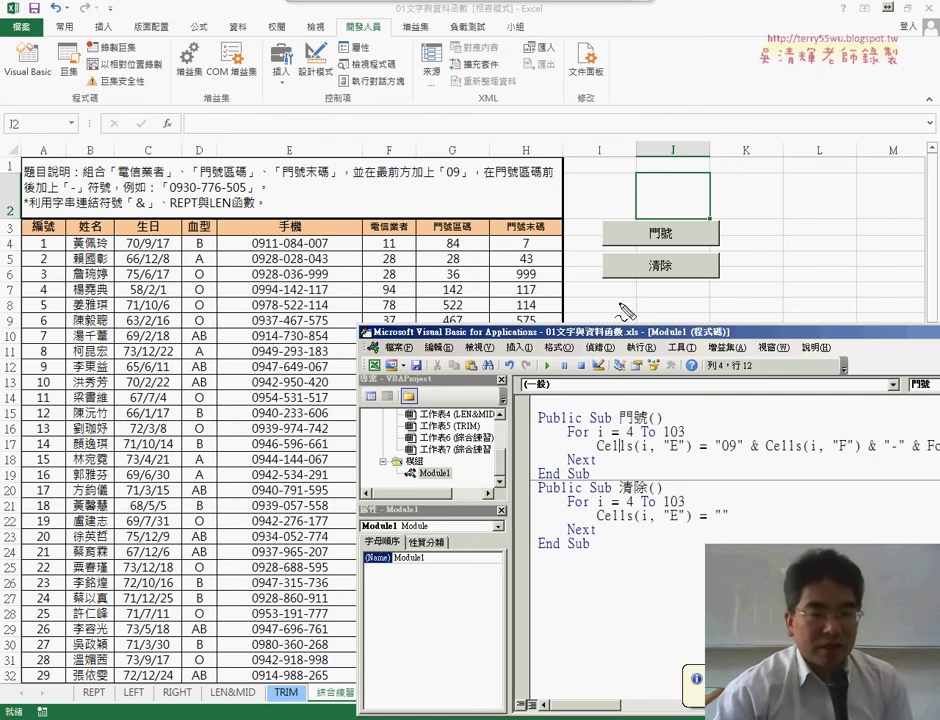
pyautogui.moveTo(640, 382); pyautogui.dragTo(661, 415)
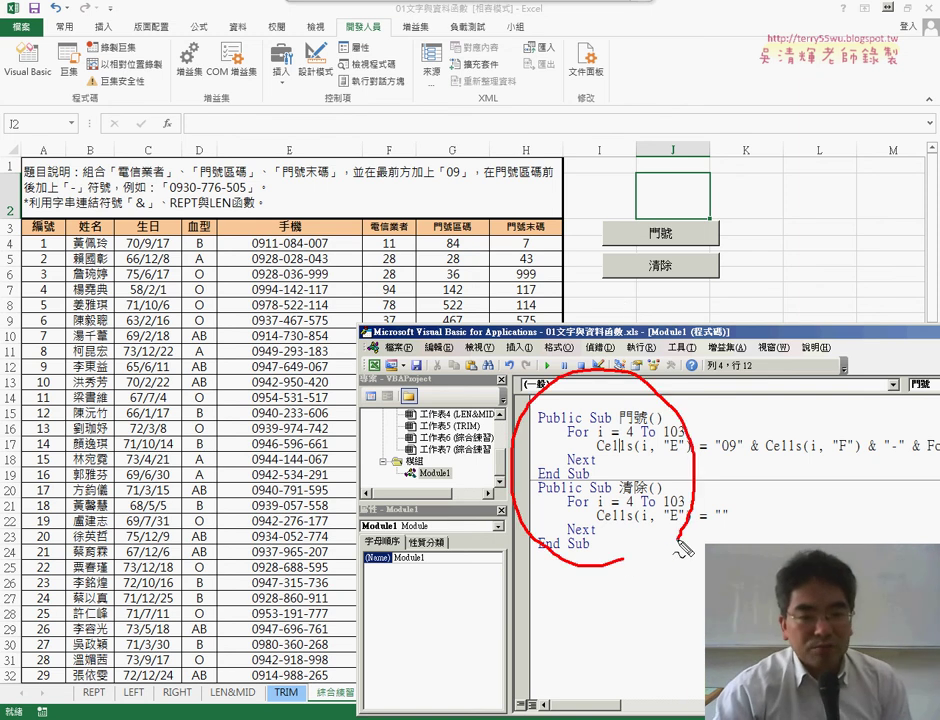
pyautogui.moveTo(686, 314); pyautogui.dragTo(707, 350)
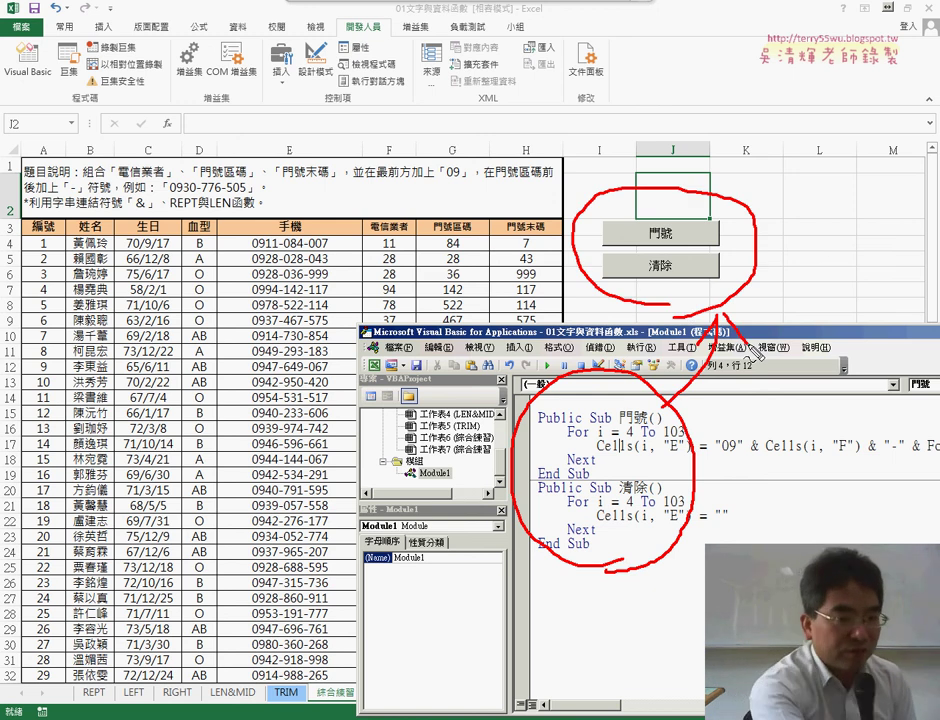
pyautogui.press('Escape')
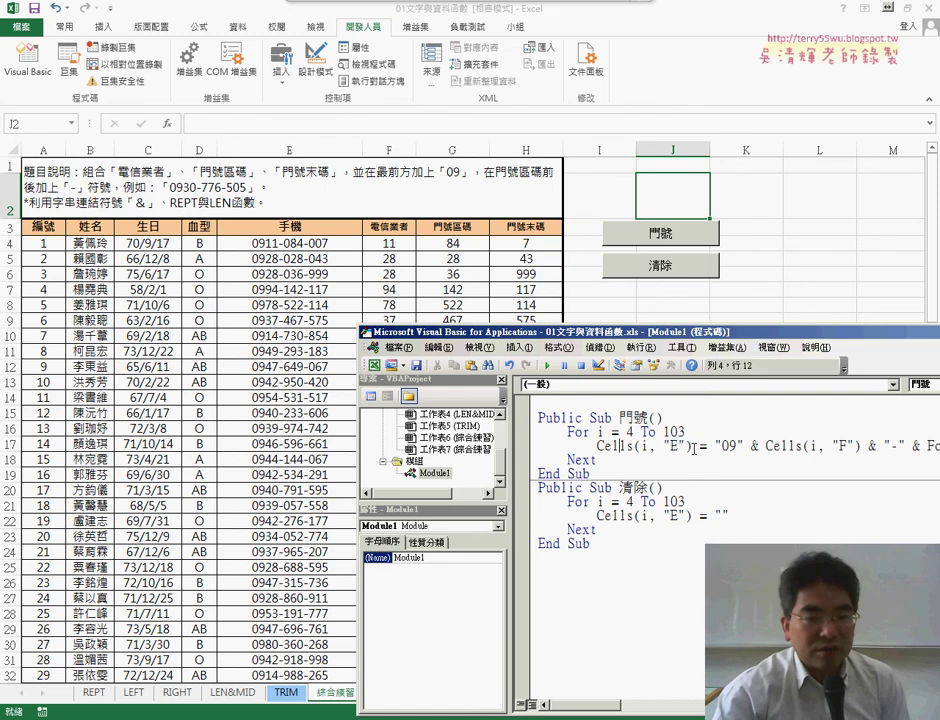
pyautogui.moveTo(560, 515); pyautogui.dragTo(590, 544)
pyautogui.keyDown('shift'); pyautogui.click(520, 422); pyautogui.keyUp('shift')
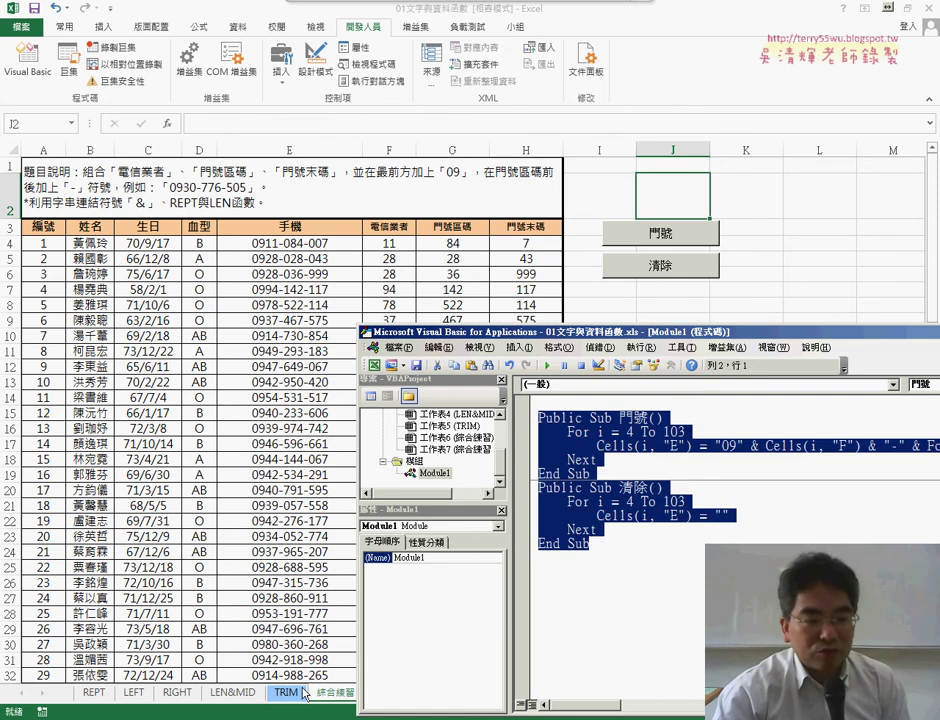
# Switch to the 01_文字與資料函數程式碼 notes and scroll to the 迴圈 section's loop macros
pyautogui.hotkey('alt', 'Tab')
pyautogui.scroll(3, 300, 462)
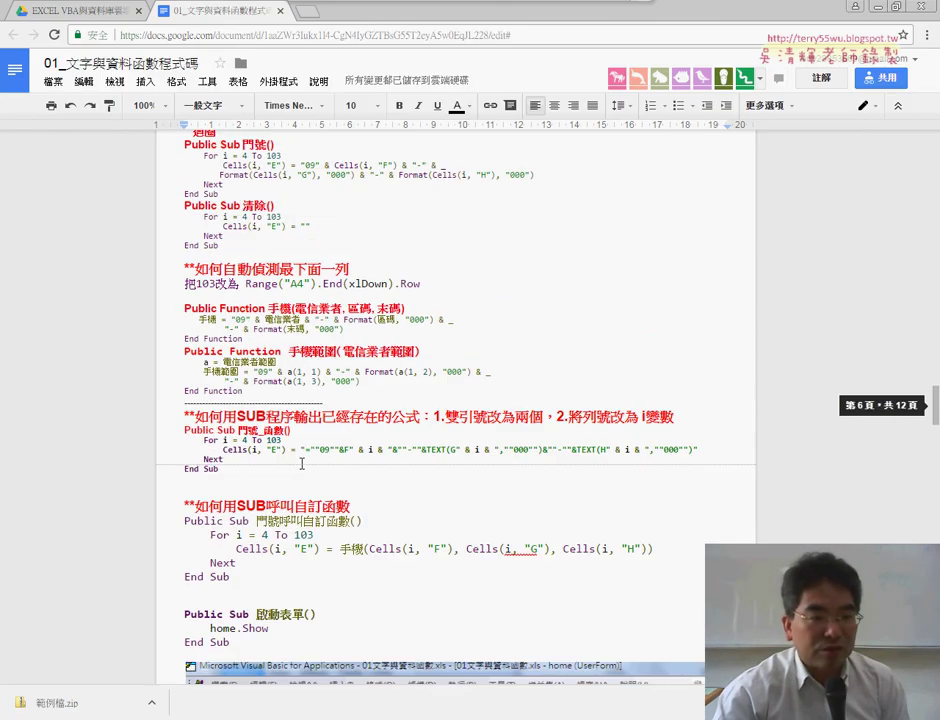
pyautogui.moveTo(223, 309)
pyautogui.mouseDown()
pyautogui.moveTo(201, 309)
pyautogui.moveTo(153, 224)
pyautogui.mouseUp()
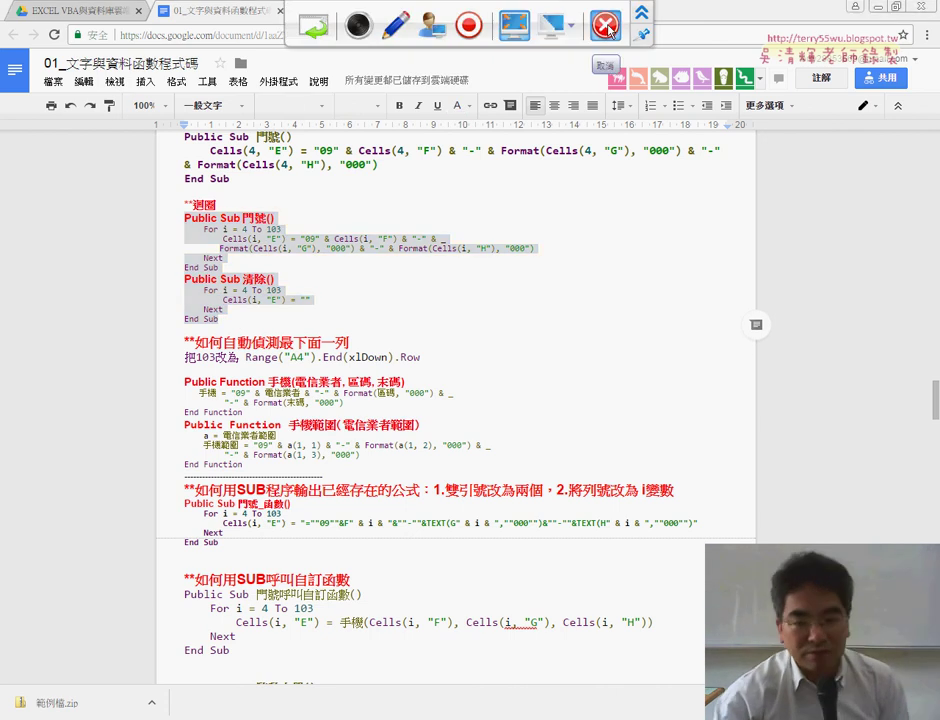
pyautogui.click(603, 20)
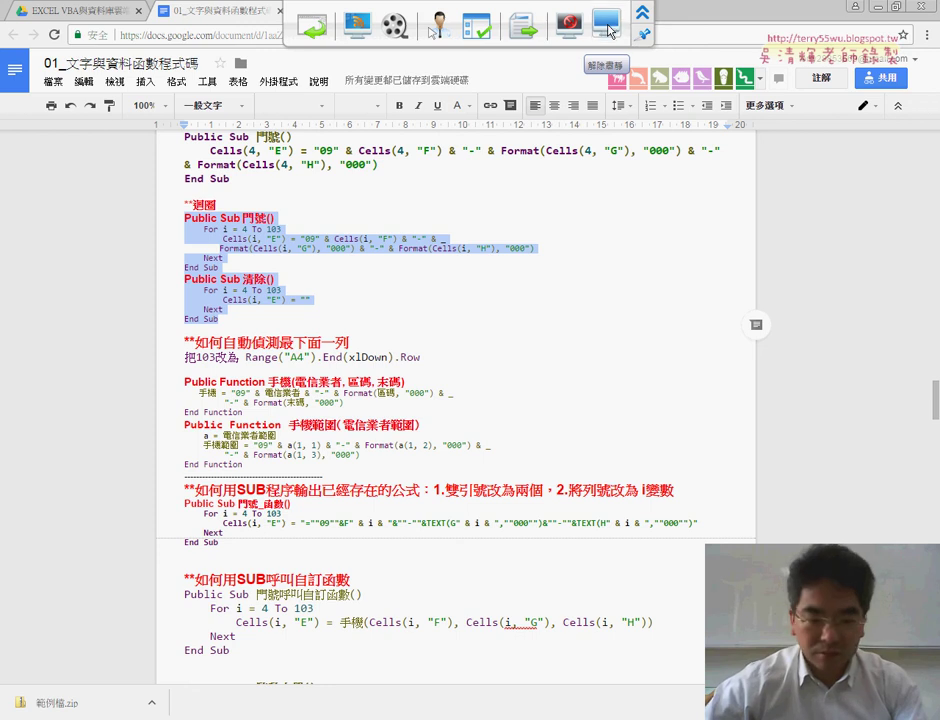